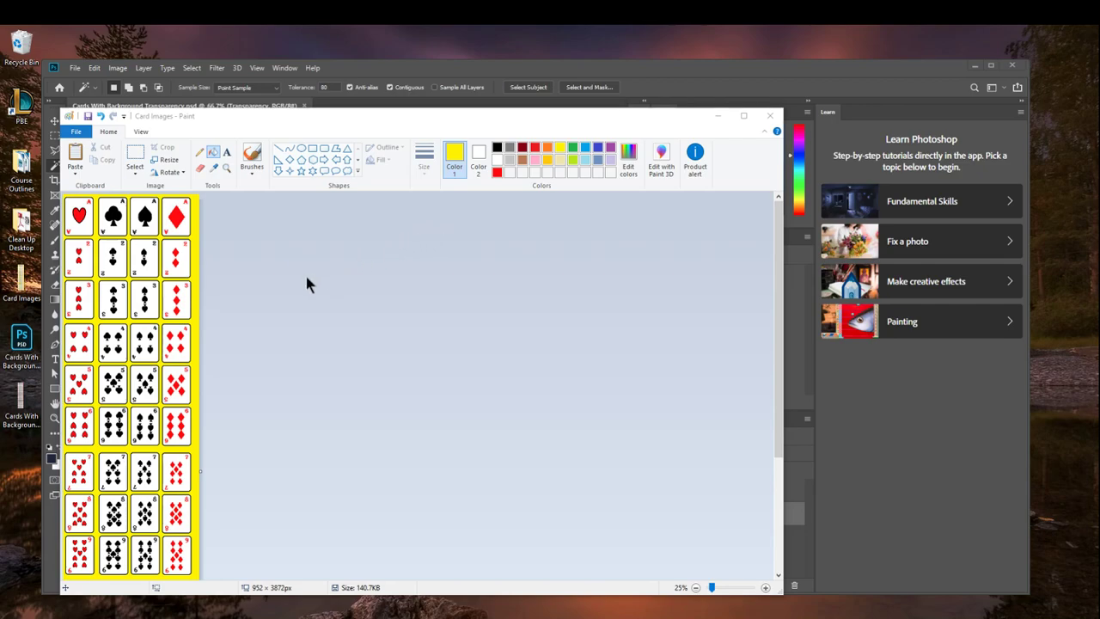
- Review the card sheet on its transparent background in Photoshop, then switch to Unity
{"action": "left_click", "coordinate": [371, 75]}
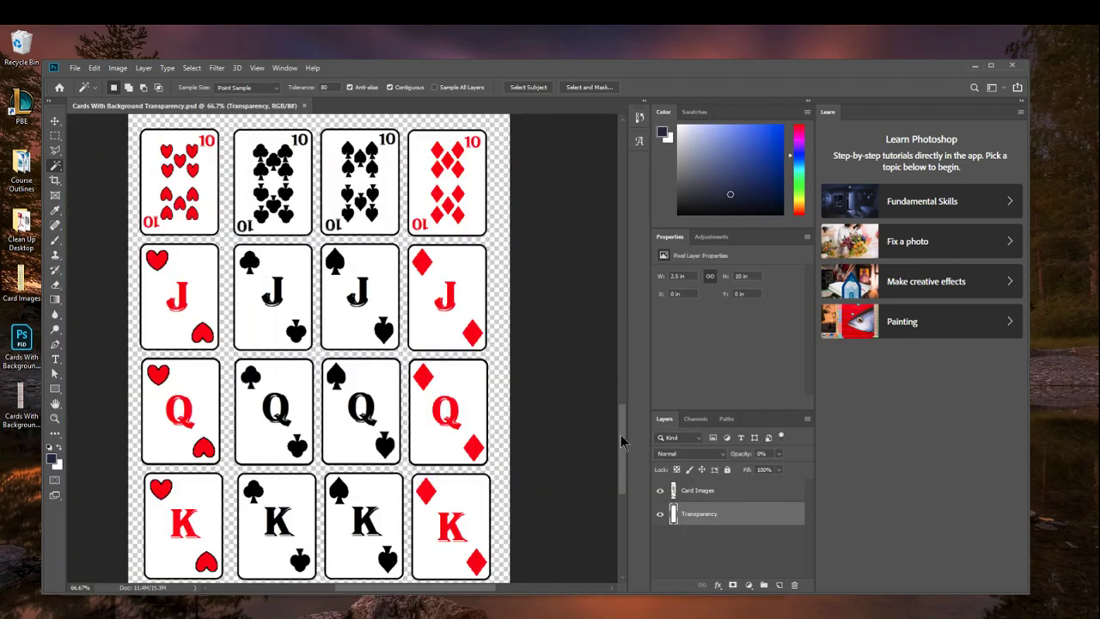
{"action": "left_click_drag", "start_coordinate": [622, 440], "coordinate": [603, 206]}
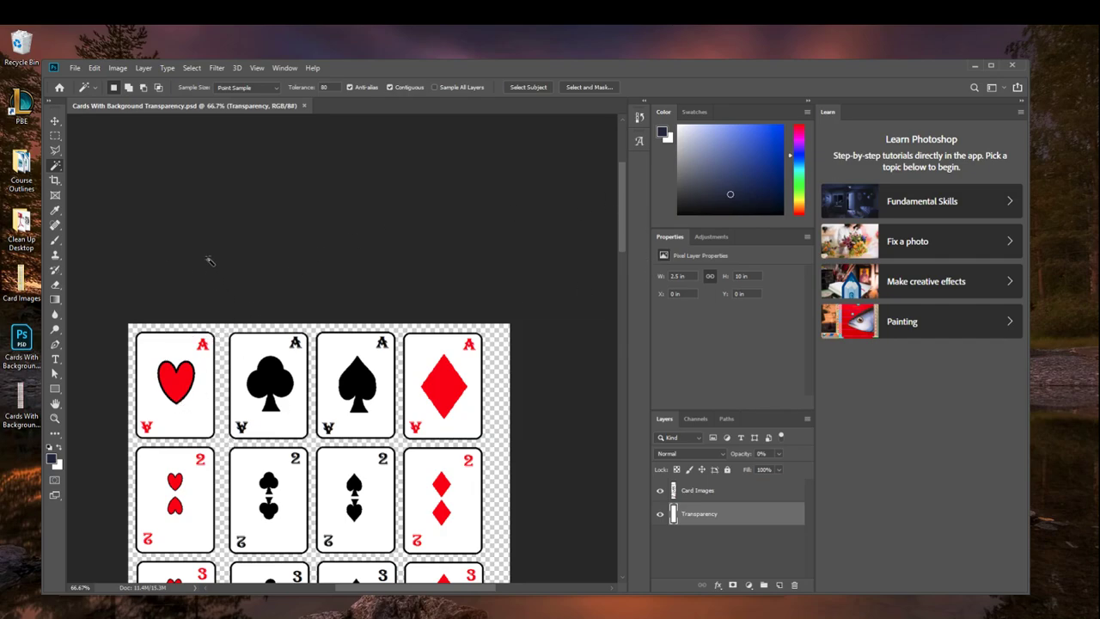
{"action": "left_click", "coordinate": [75, 69]}
{"action": "left_click", "coordinate": [230, 263]}
{"action": "key", "text": "alt+Tab"}
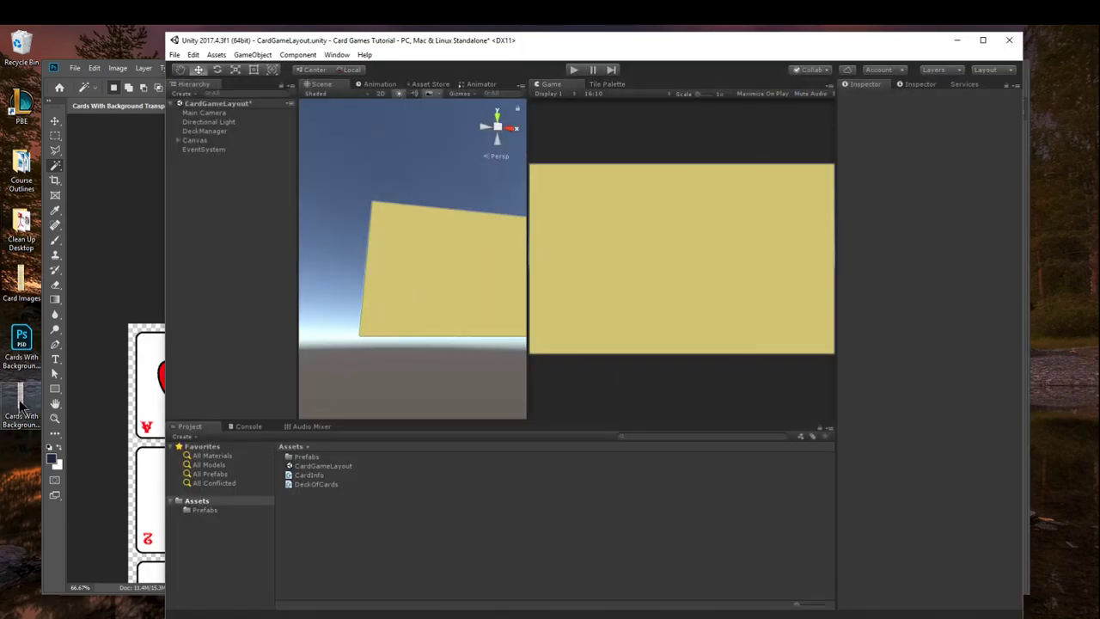
- Import the card sheet PNG into Assets as a Sprite (2D and UI) in Multiple mode
{"action": "left_click_drag", "start_coordinate": [21, 403], "coordinate": [376, 508]}
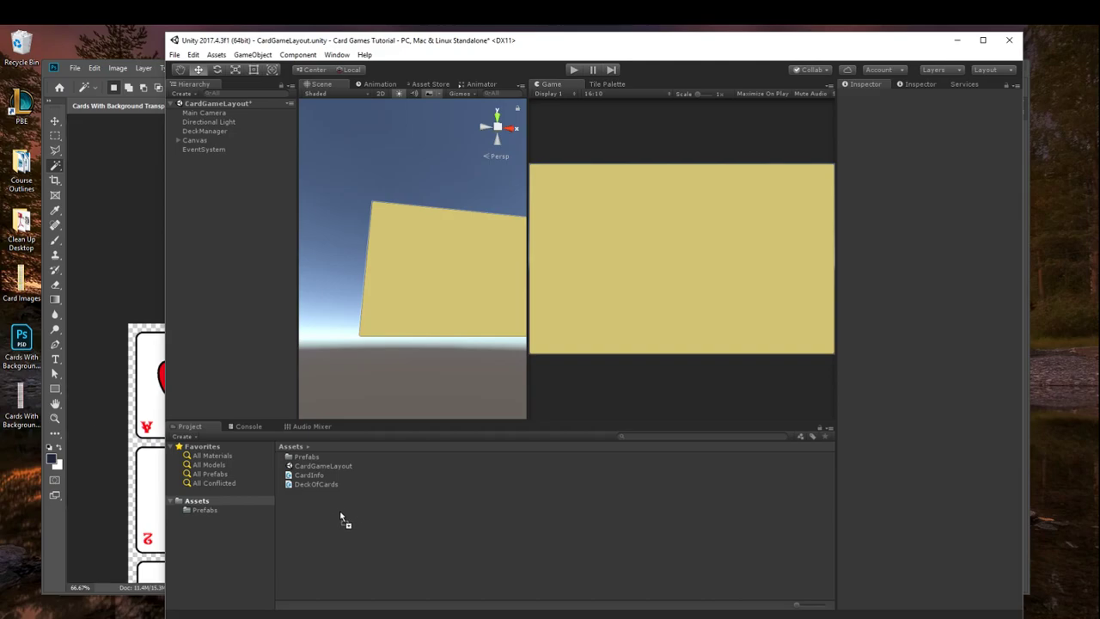
{"action": "left_click", "coordinate": [343, 486]}
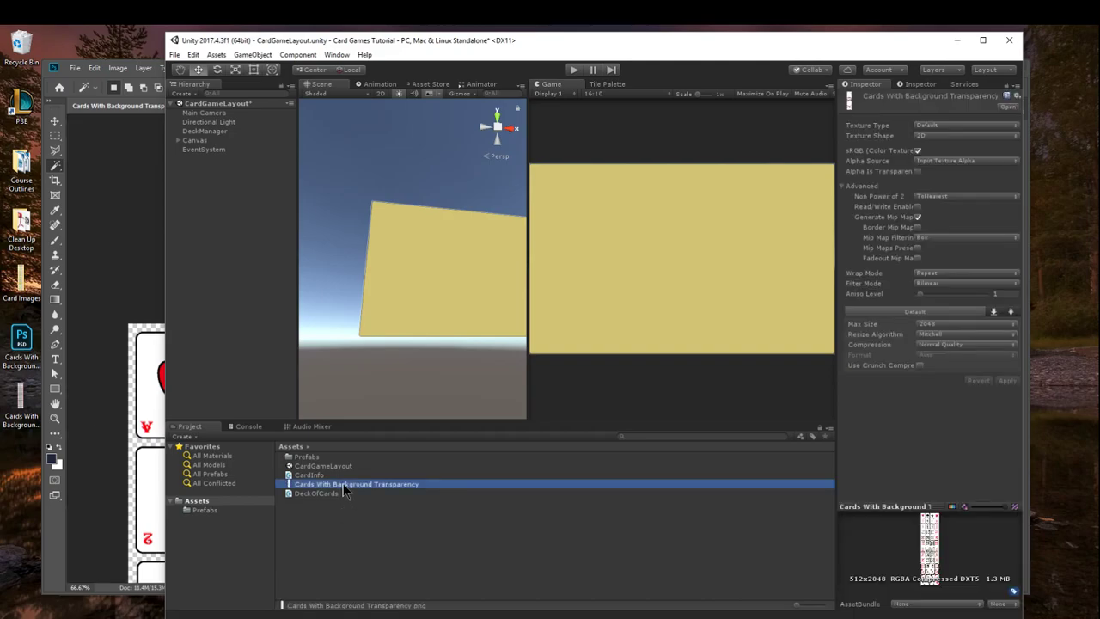
{"action": "left_click", "coordinate": [967, 136]}
{"action": "left_click", "coordinate": [965, 127]}
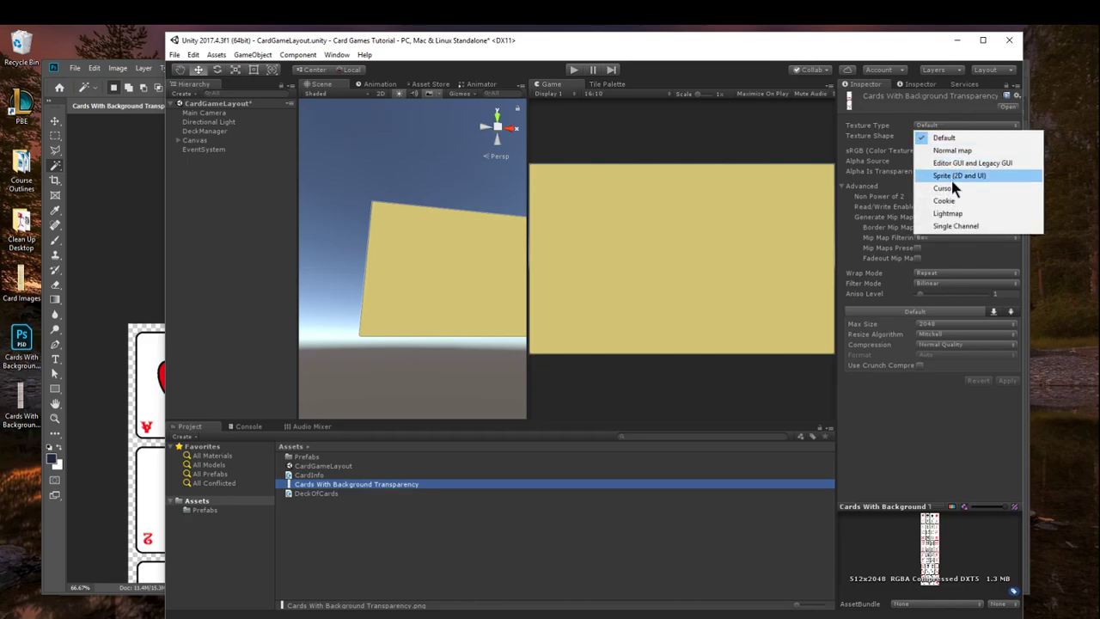
{"action": "left_click", "coordinate": [954, 178]}
{"action": "left_click", "coordinate": [949, 152]}
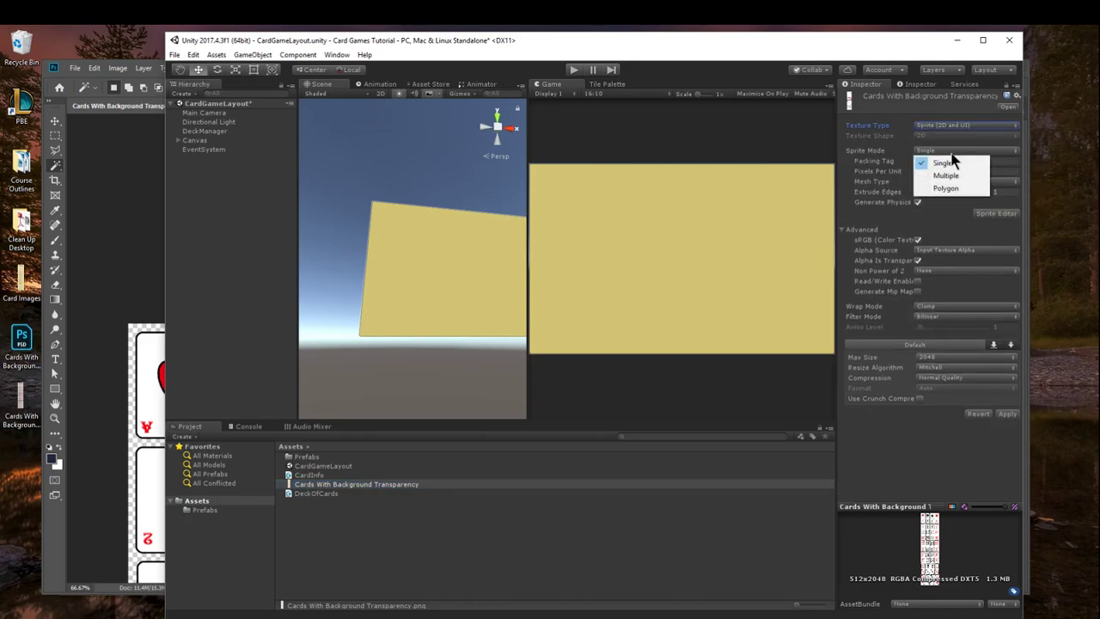
{"action": "left_click", "coordinate": [960, 176]}
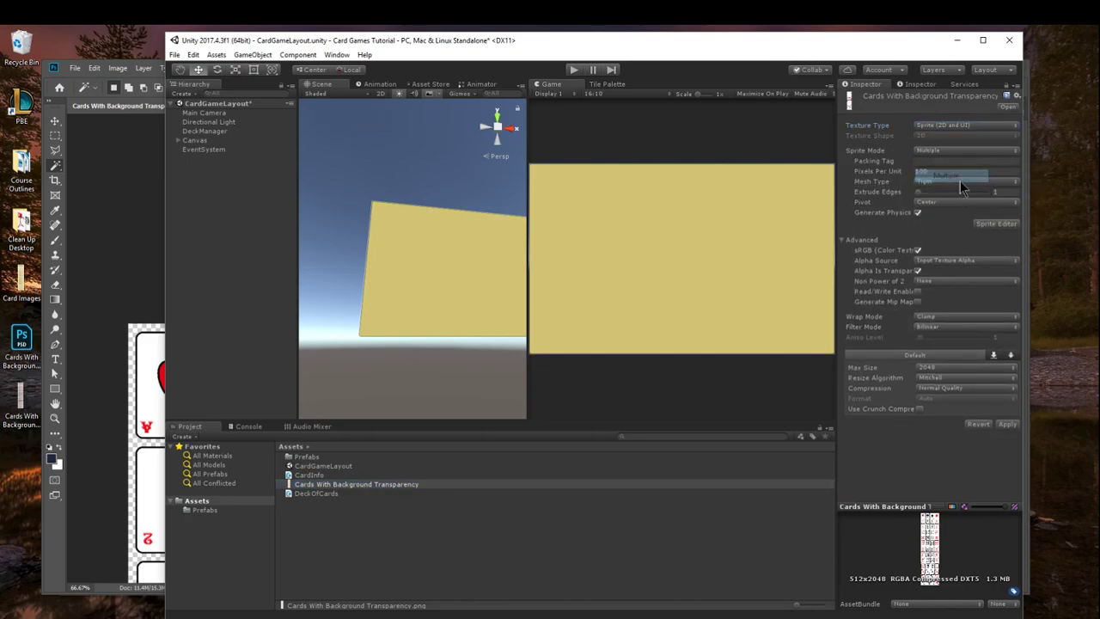
- Auto-slice the card sheet in the Sprite Editor and apply the slices
{"action": "left_click", "coordinate": [996, 223]}
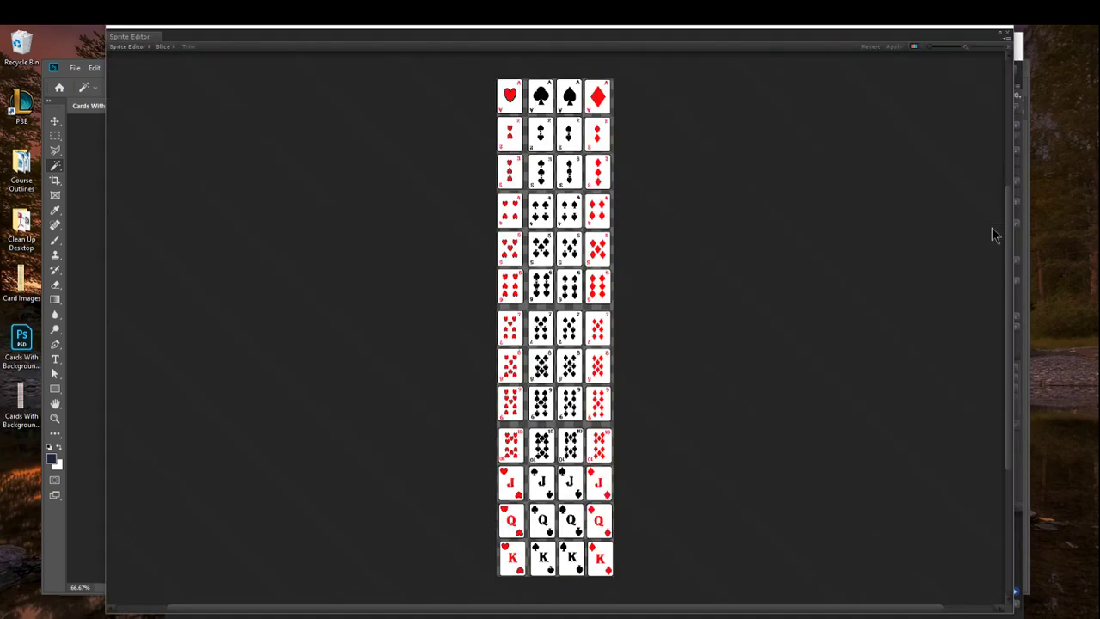
{"action": "left_click", "coordinate": [163, 48]}
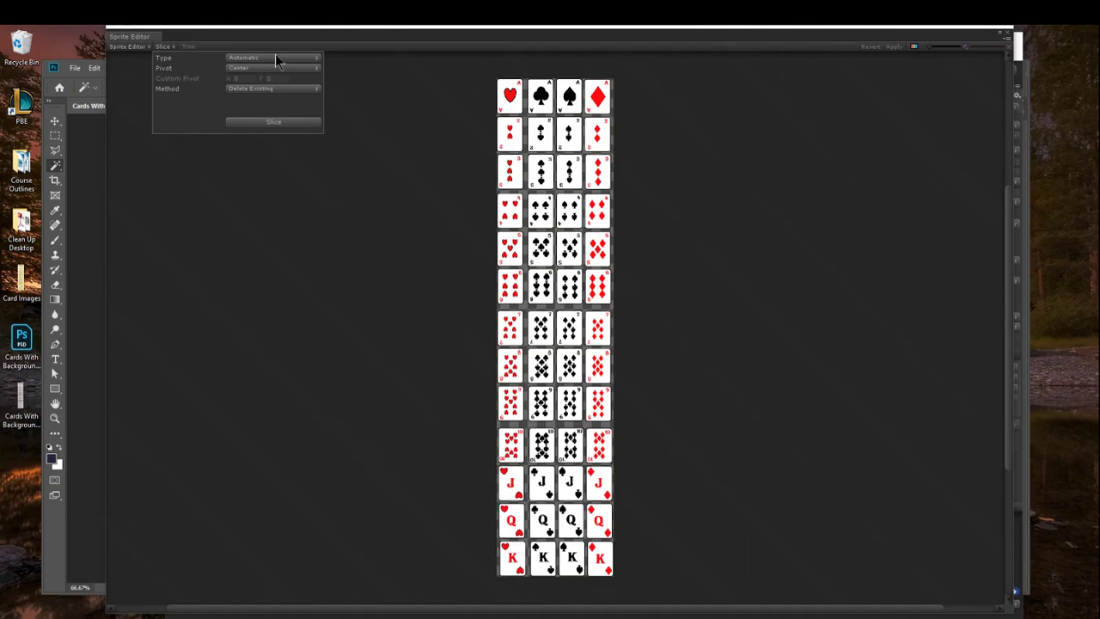
{"action": "left_click", "coordinate": [295, 122]}
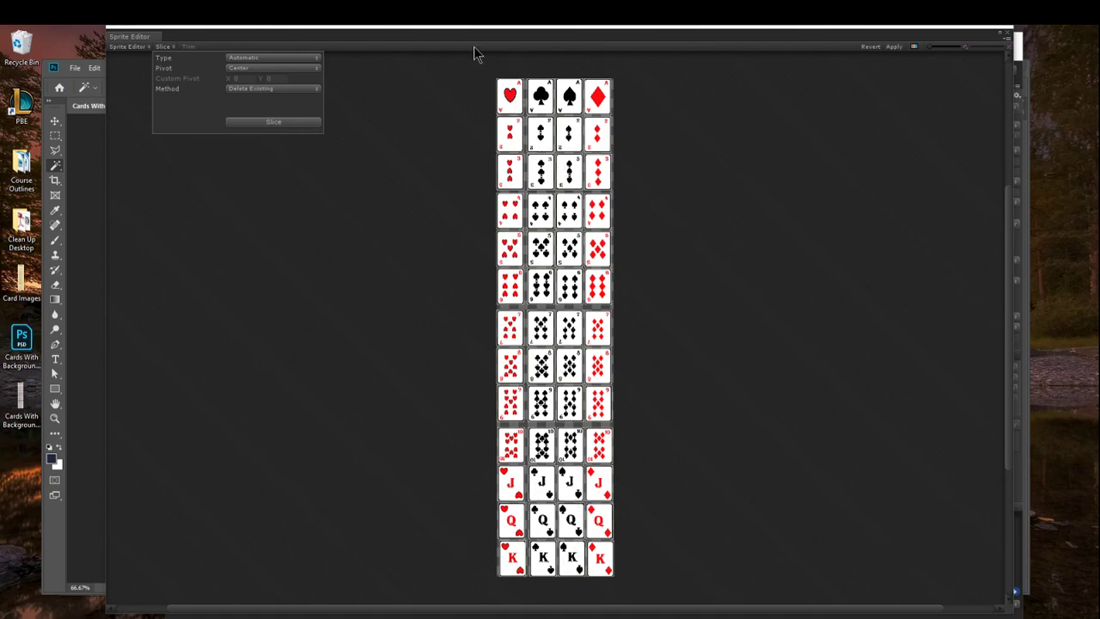
{"action": "left_click", "coordinate": [895, 49]}
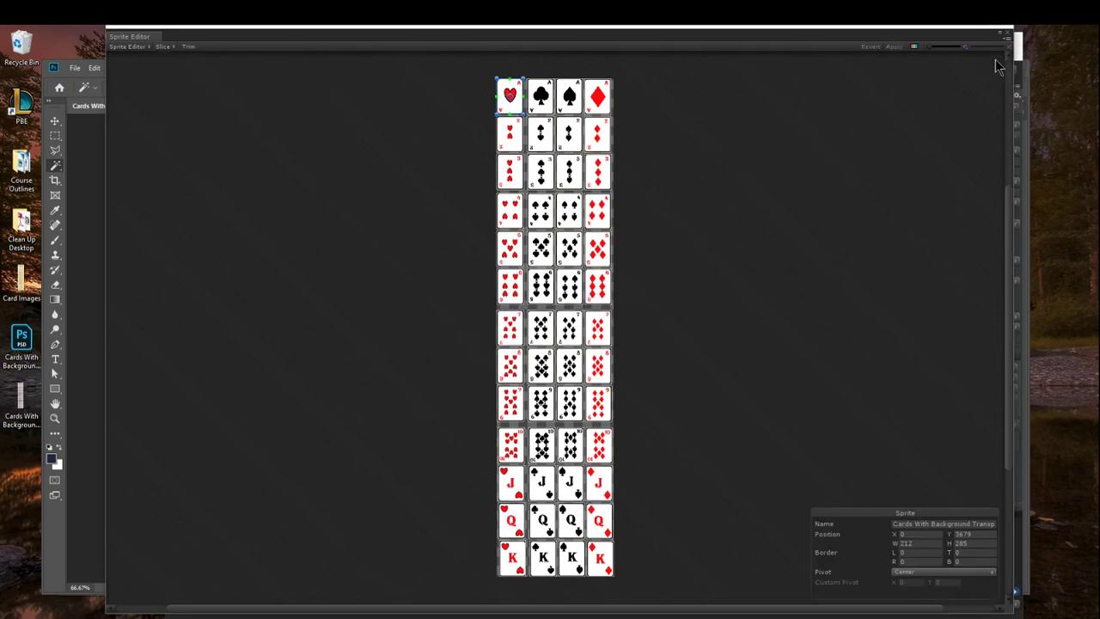
- Close the Sprite Editor and preview sprites _0 through _4, including the two of hearts
{"action": "left_click", "coordinate": [1006, 33]}
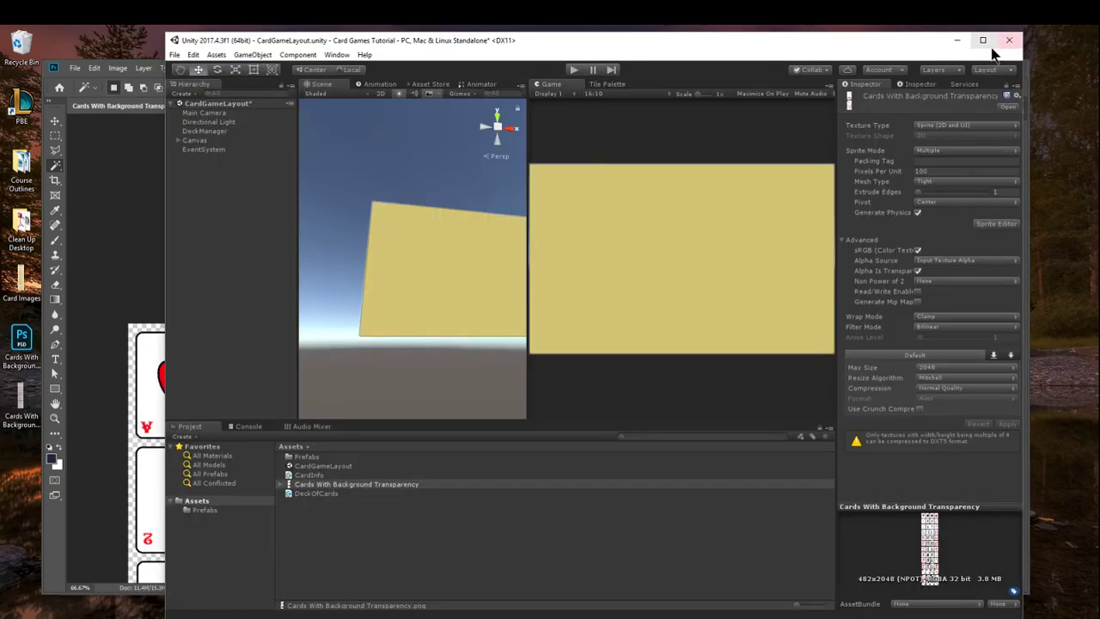
{"action": "left_click", "coordinate": [284, 487]}
{"action": "left_click", "coordinate": [381, 491]}
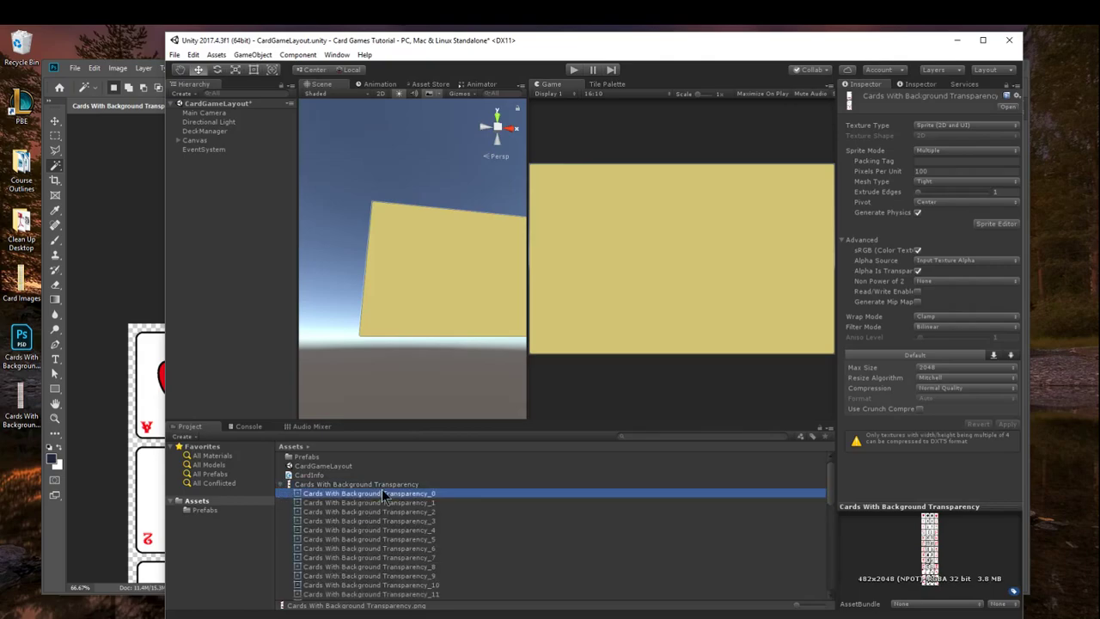
{"action": "left_click", "coordinate": [389, 503]}
{"action": "left_click", "coordinate": [389, 512]}
{"action": "left_click", "coordinate": [391, 520]}
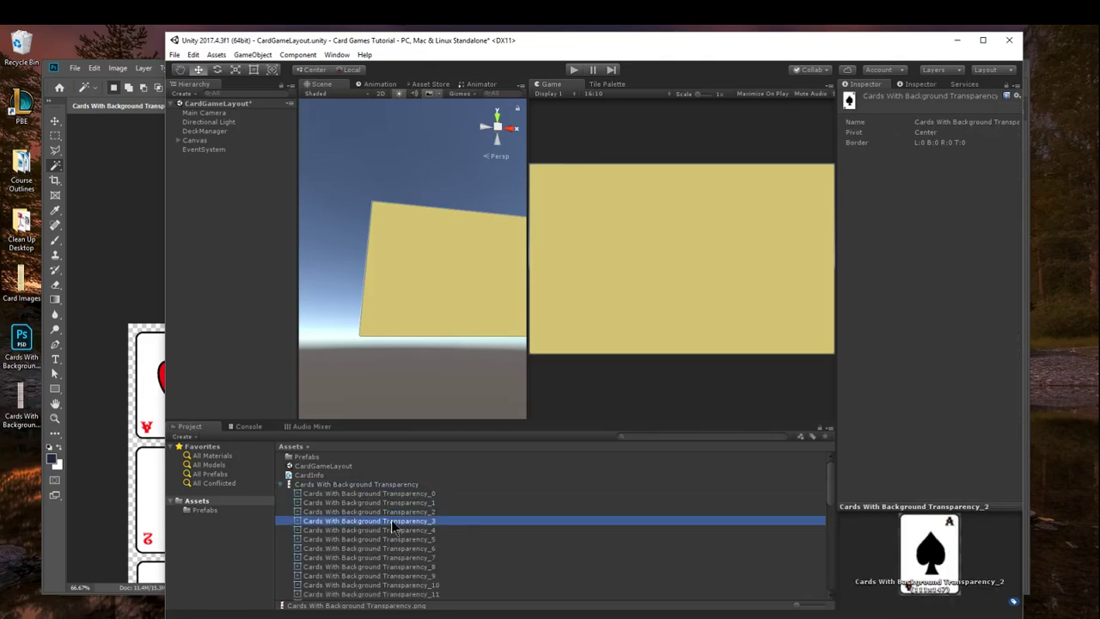
{"action": "left_click", "coordinate": [396, 531]}
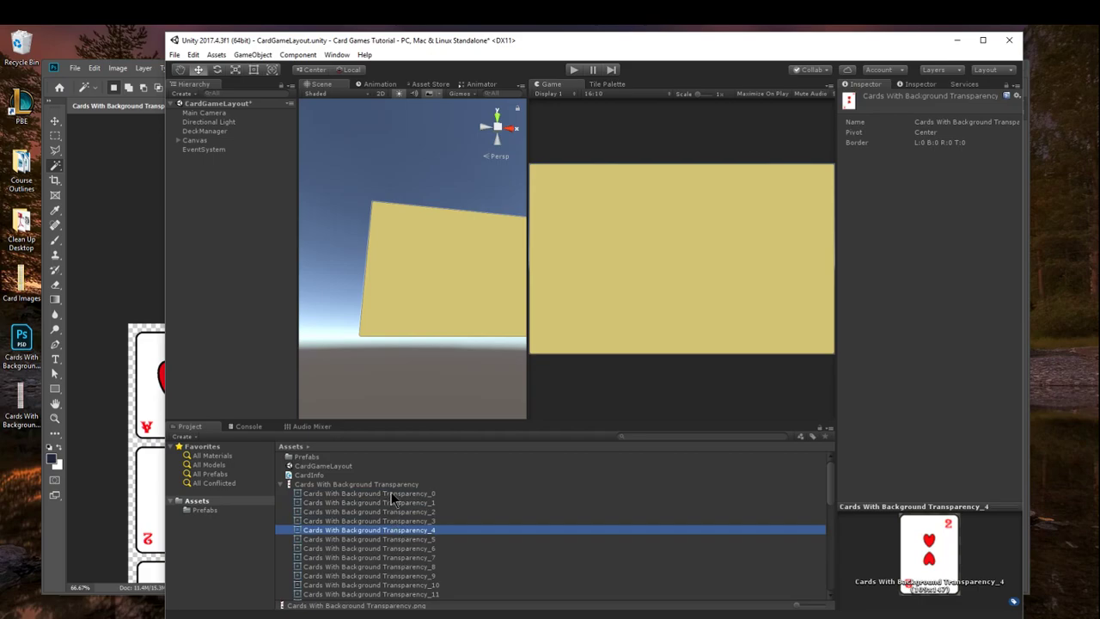
{"action": "left_click", "coordinate": [284, 486]}
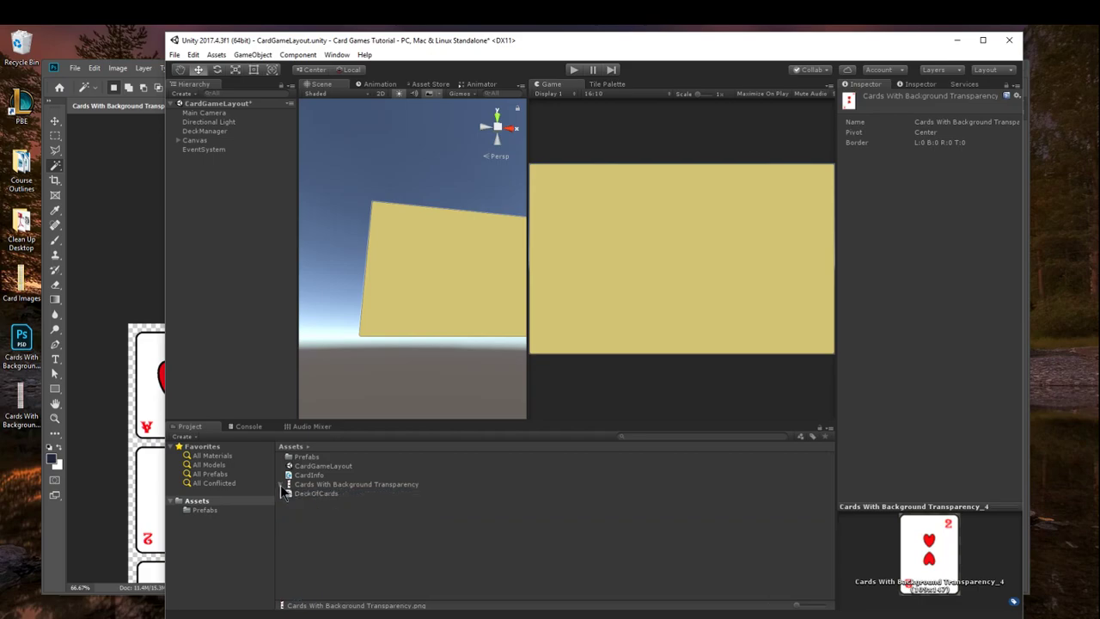
- Start a new document from Photoshop's File menu
{"action": "left_click", "coordinate": [127, 187]}
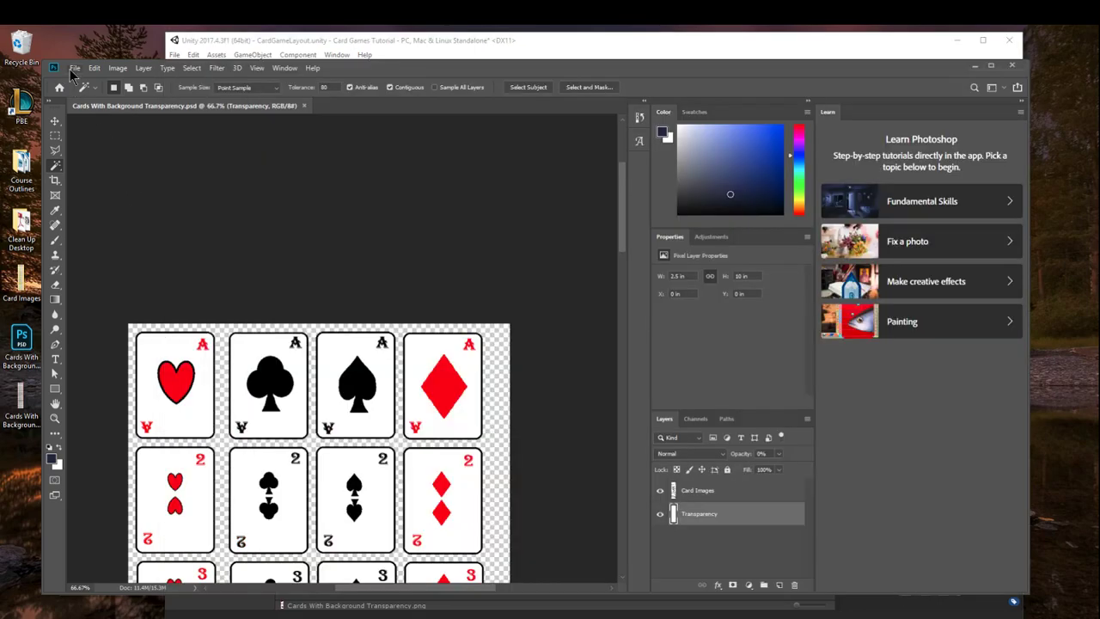
{"action": "left_click", "coordinate": [75, 67]}
{"action": "left_click", "coordinate": [107, 82]}
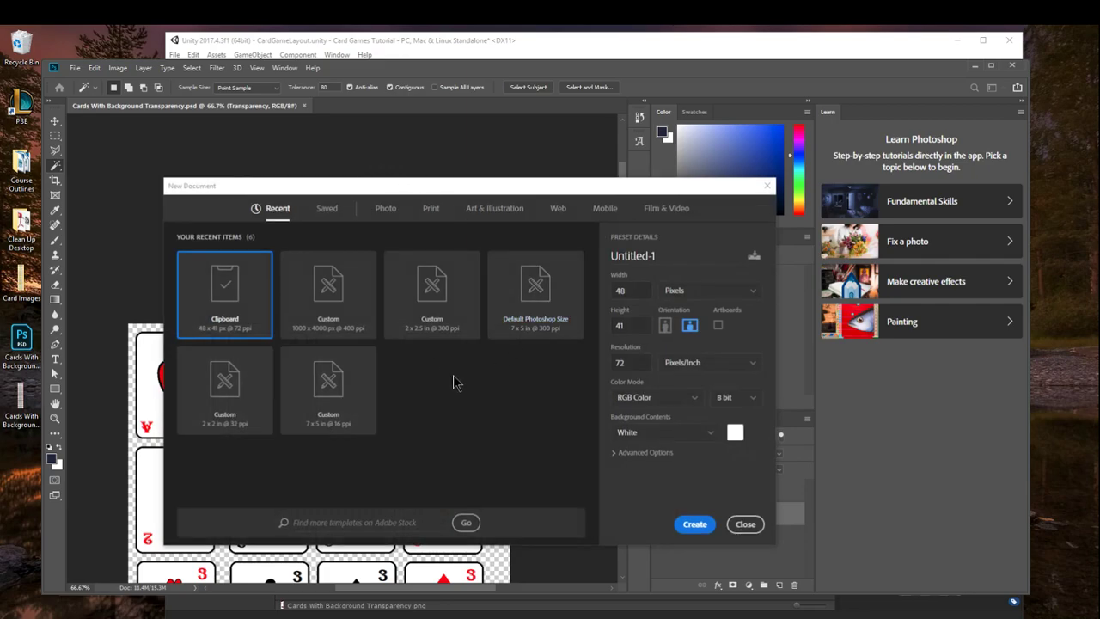
- Compare the original yellow-backed sheet in Paint, then return to the New Document dialog
{"action": "key", "text": "alt+Tab"}
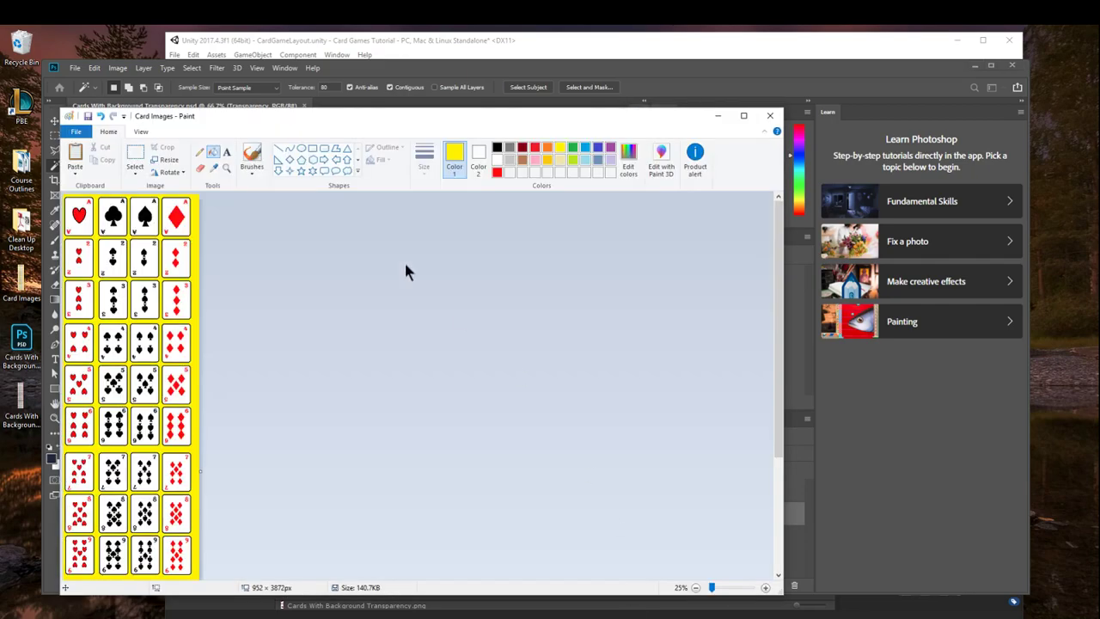
{"action": "left_click_drag", "start_coordinate": [351, 122], "coordinate": [455, 54]}
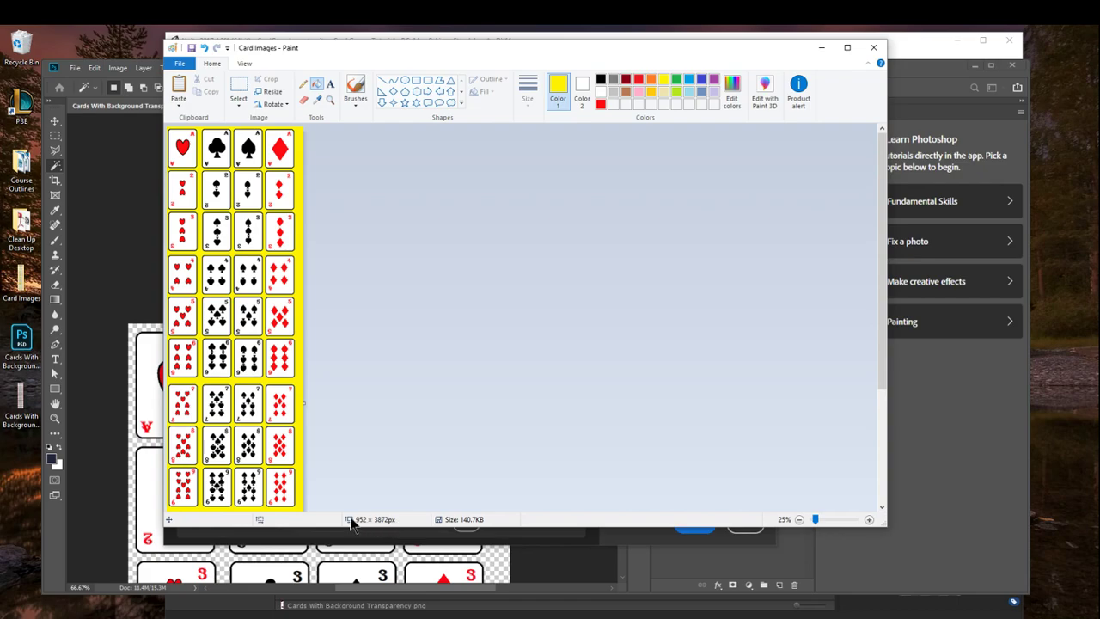
{"action": "left_click", "coordinate": [134, 228]}
{"action": "key", "text": "ctrl+n"}
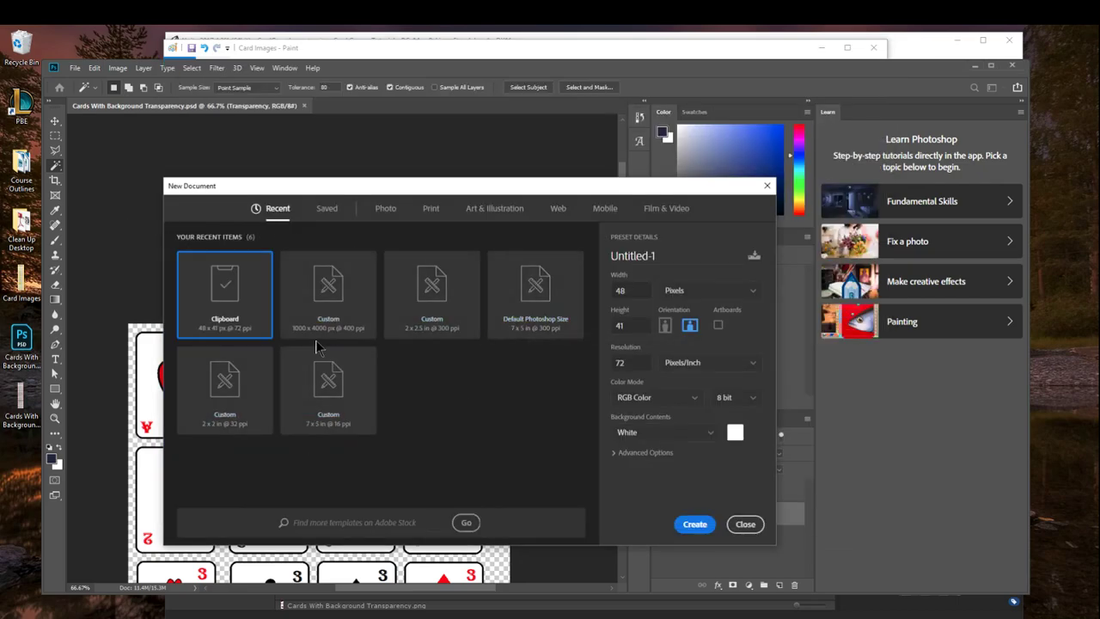
- Enter width 1000, height 4000 and resolution 400 ppi for the new document
{"action": "double_click", "coordinate": [622, 290]}
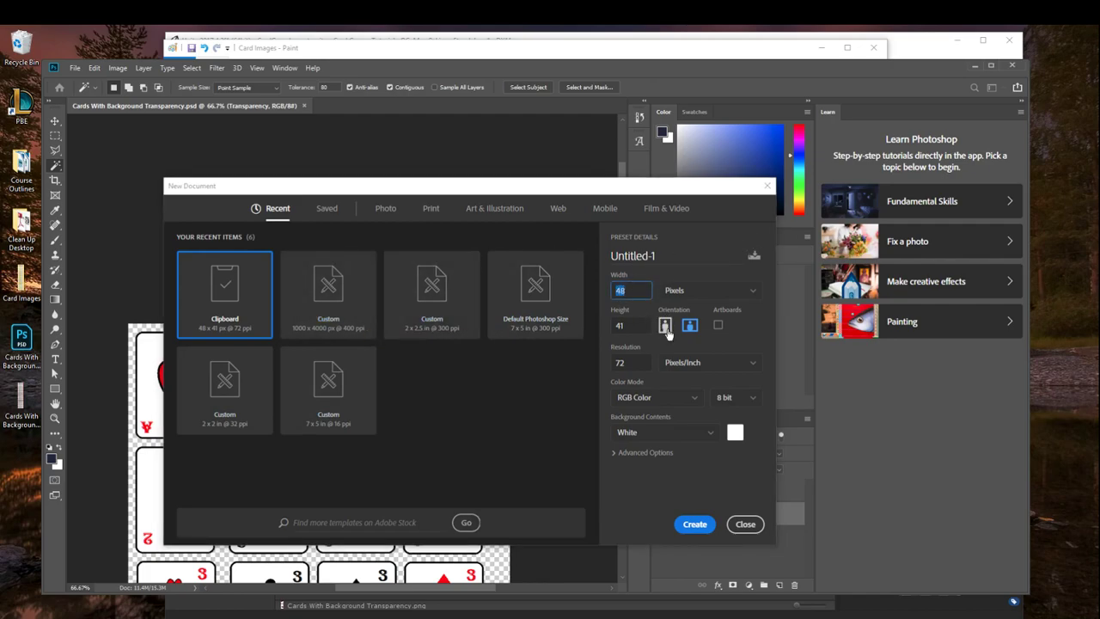
{"action": "type", "text": "1000"}
{"action": "double_click", "coordinate": [639, 327]}
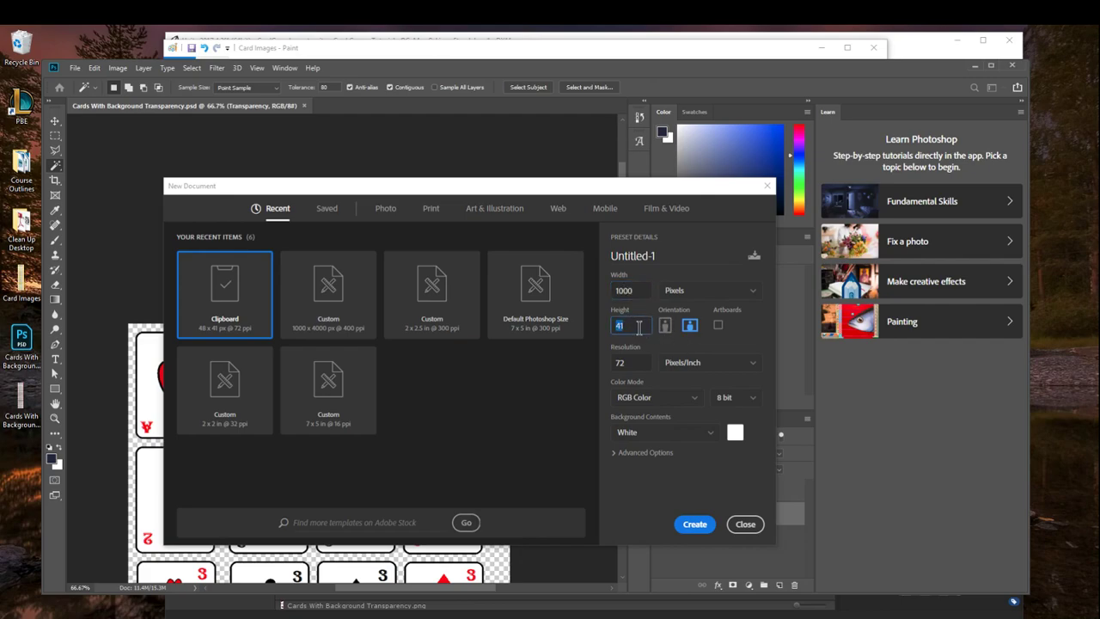
{"action": "type", "text": "4000"}
{"action": "double_click", "coordinate": [638, 364]}
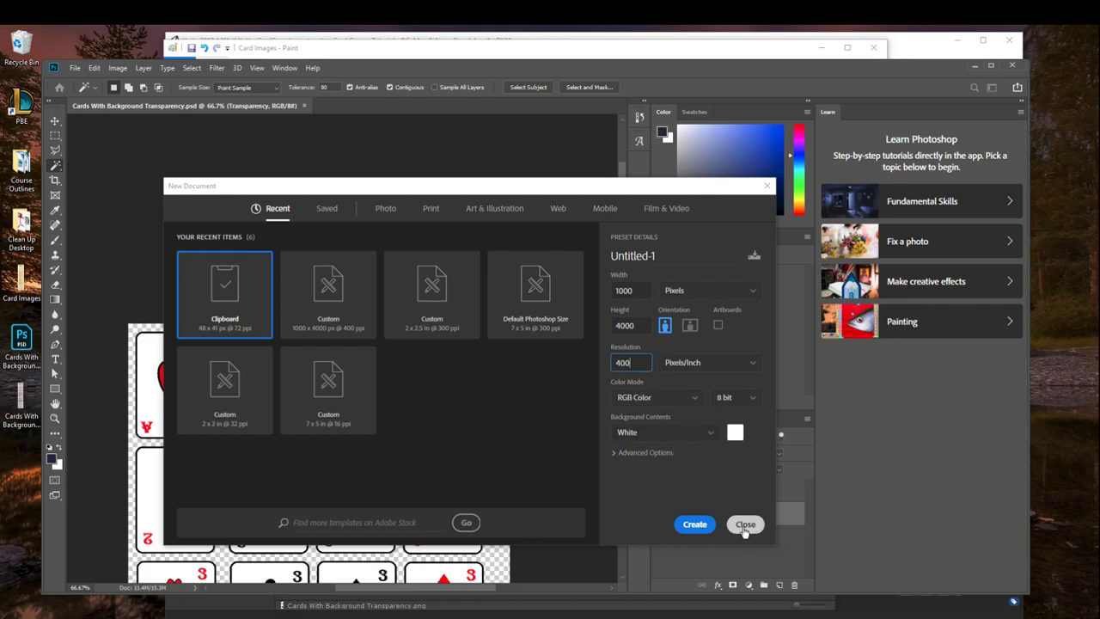
{"action": "left_click", "coordinate": [344, 300]}
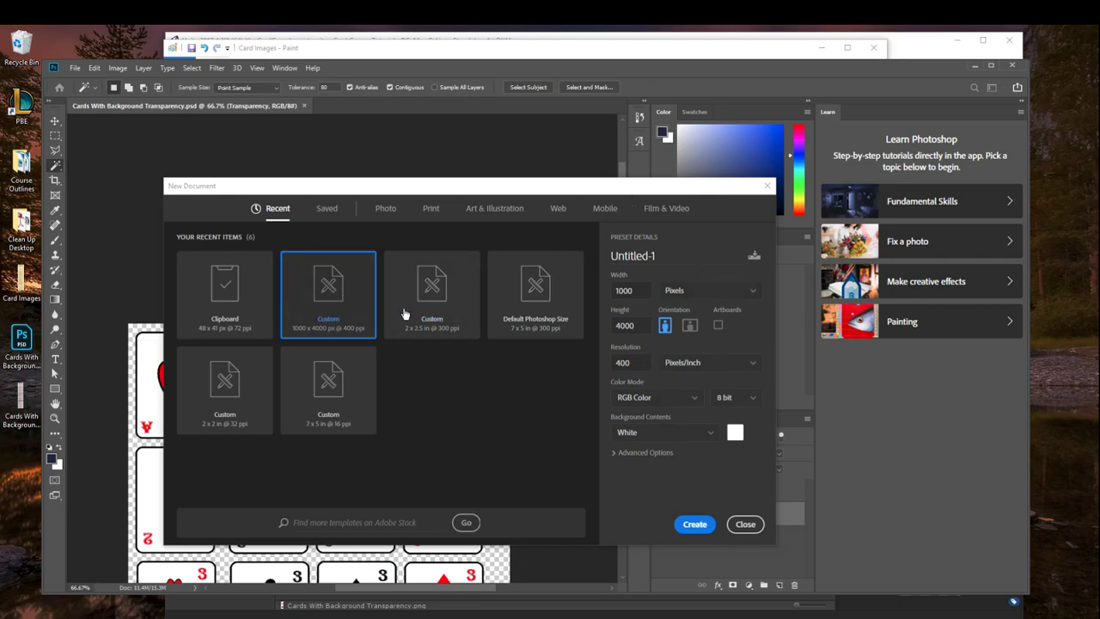
- Create the 1000 × 4000 document and place the Card Images sheet on its canvas
{"action": "double_click", "coordinate": [328, 322]}
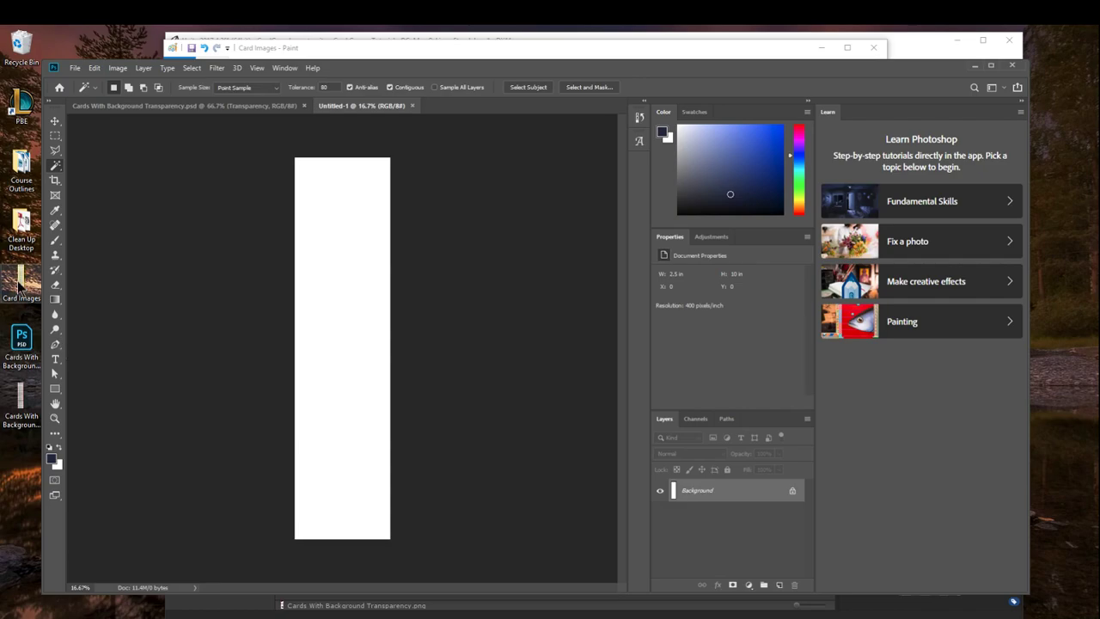
{"action": "left_click_drag", "start_coordinate": [19, 288], "coordinate": [349, 283]}
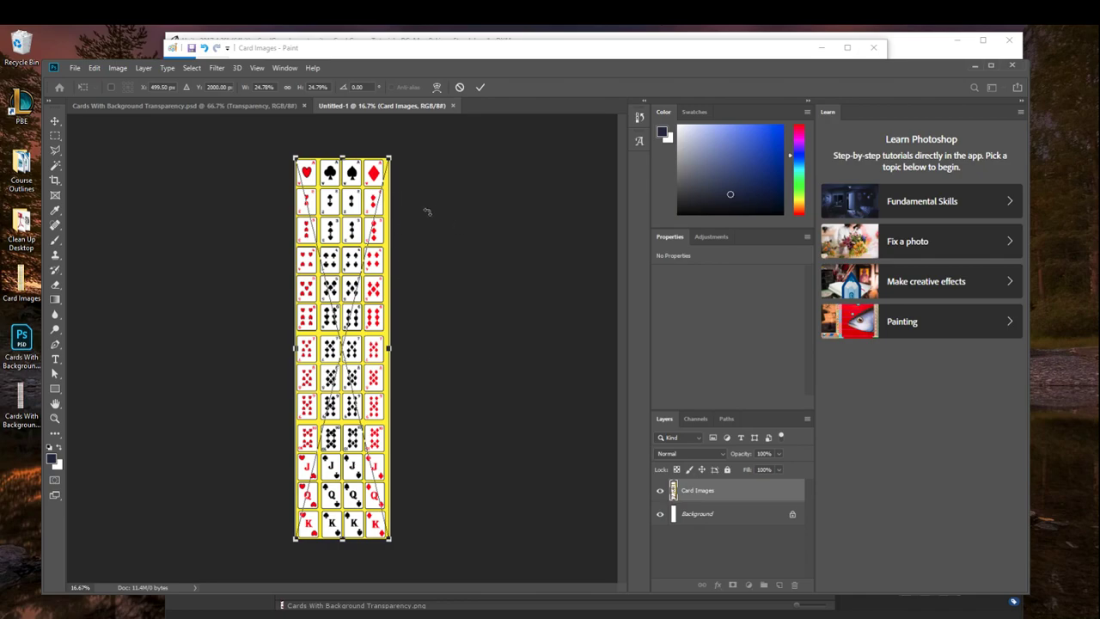
{"action": "key", "text": "w"}
{"action": "left_click", "coordinate": [708, 516]}
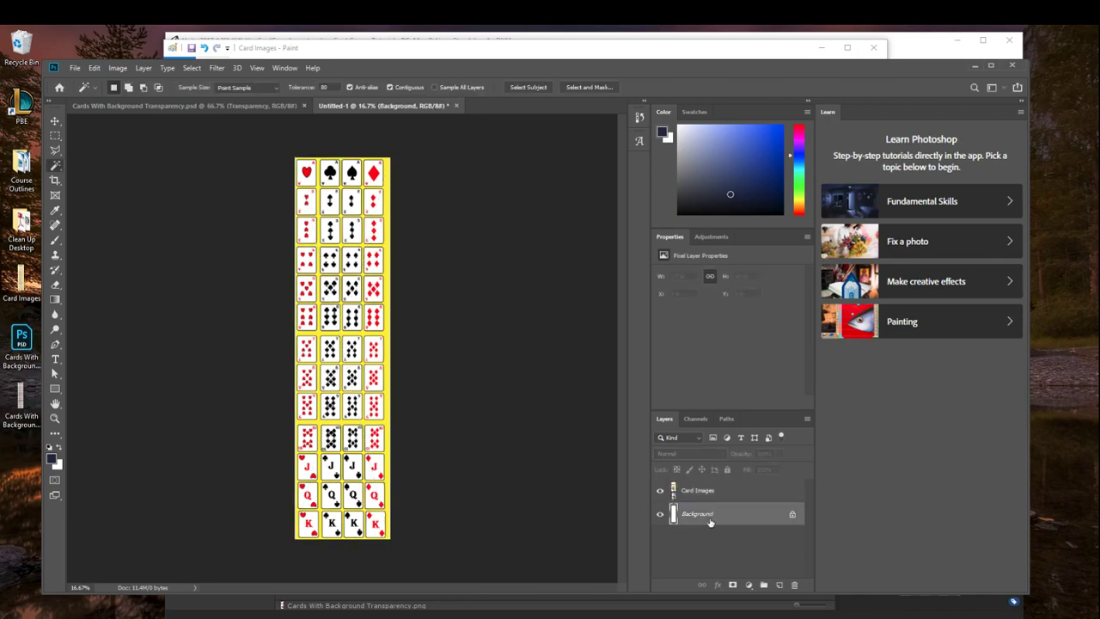
- Convert the locked Background into a regular layer named Layer 0
{"action": "right_click", "coordinate": [713, 515]}
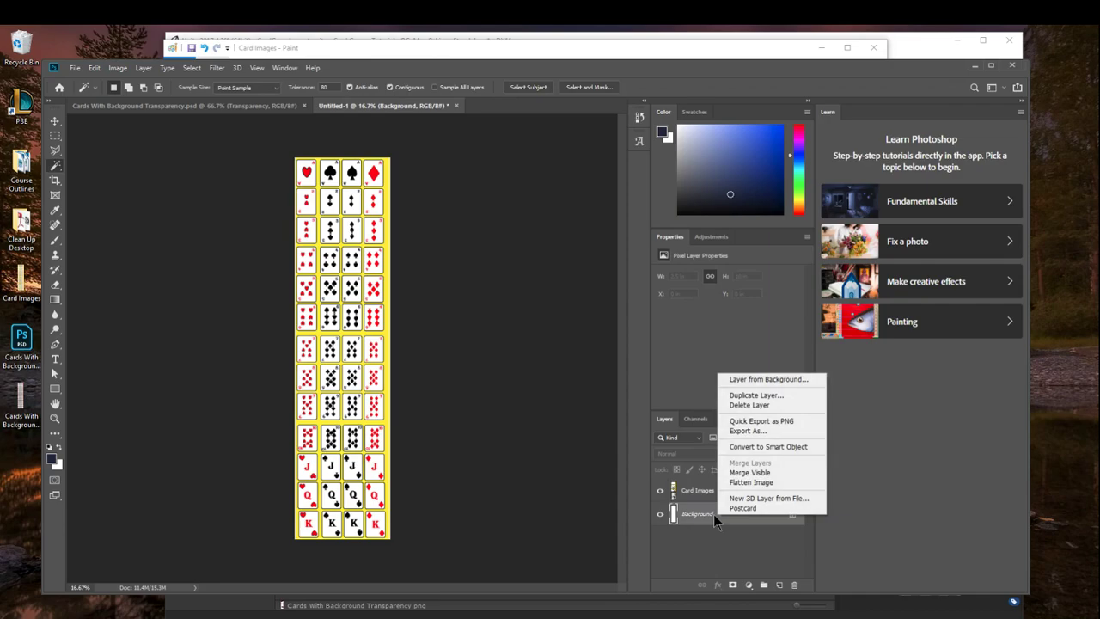
{"action": "left_click", "coordinate": [773, 379]}
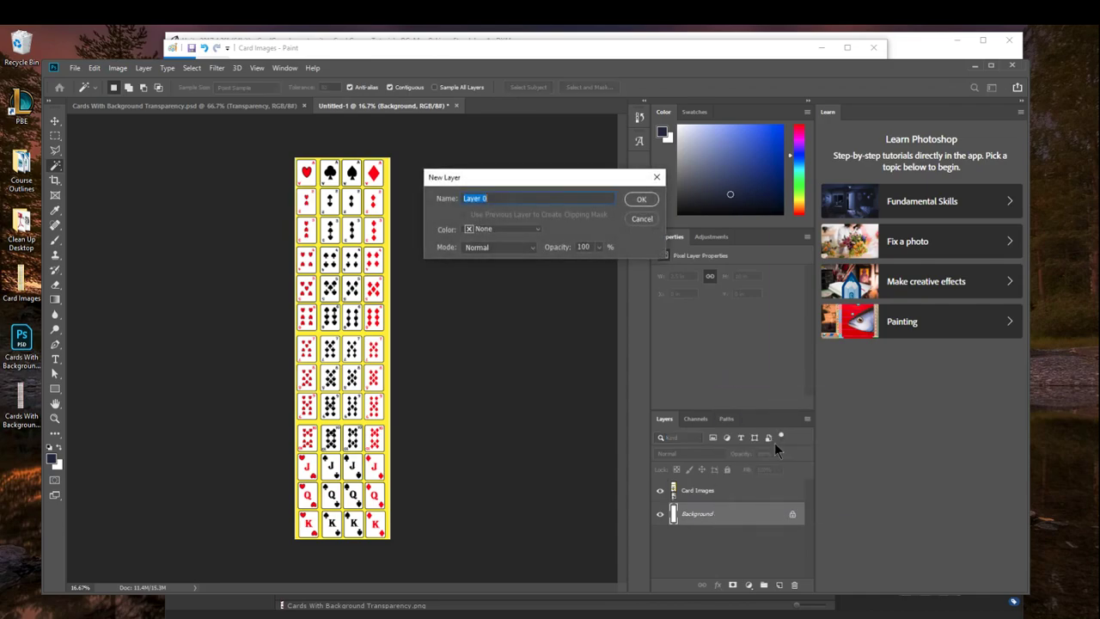
{"action": "left_click", "coordinate": [640, 201]}
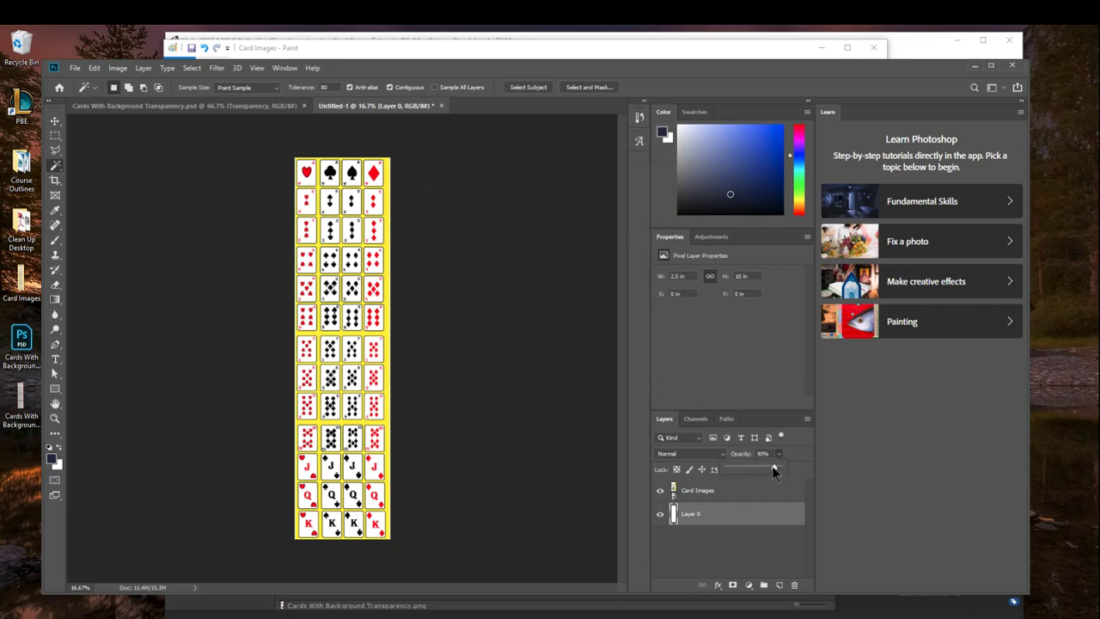
- Set Layer 0 opacity to 0% and toggle Card Images visibility to confirm transparency
{"action": "left_click", "coordinate": [727, 553]}
{"action": "left_click", "coordinate": [729, 550]}
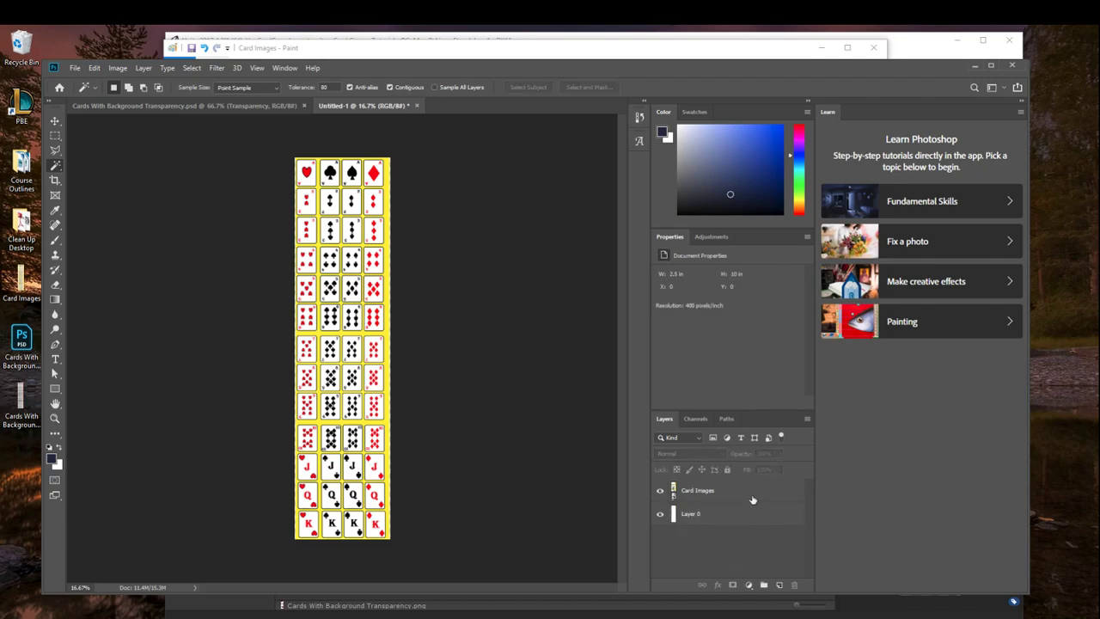
{"action": "left_click", "coordinate": [712, 515]}
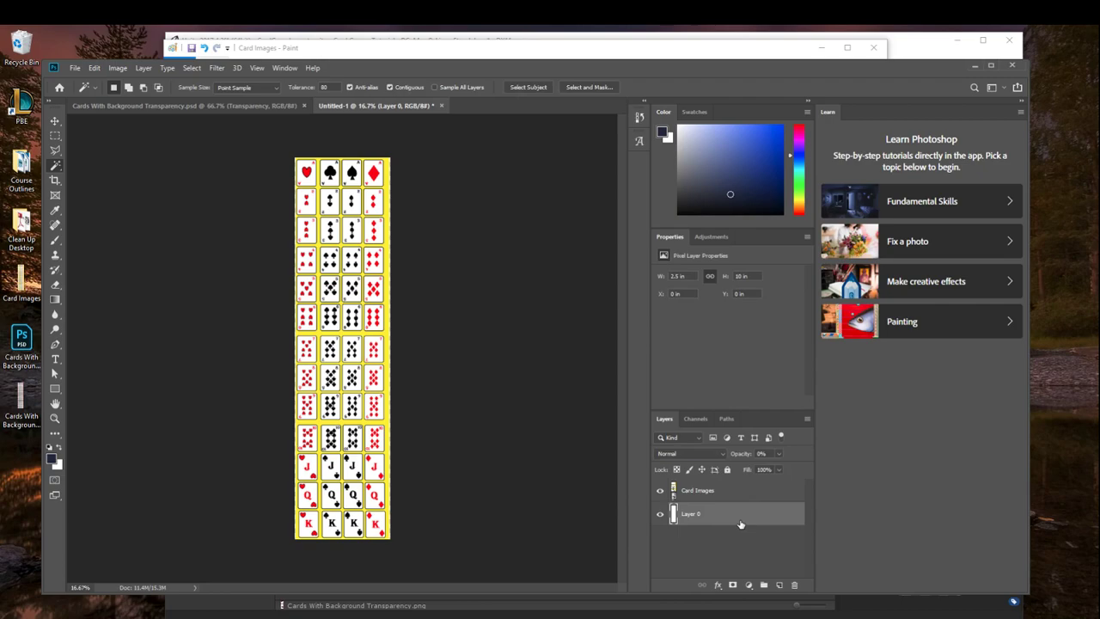
{"action": "left_click", "coordinate": [660, 491]}
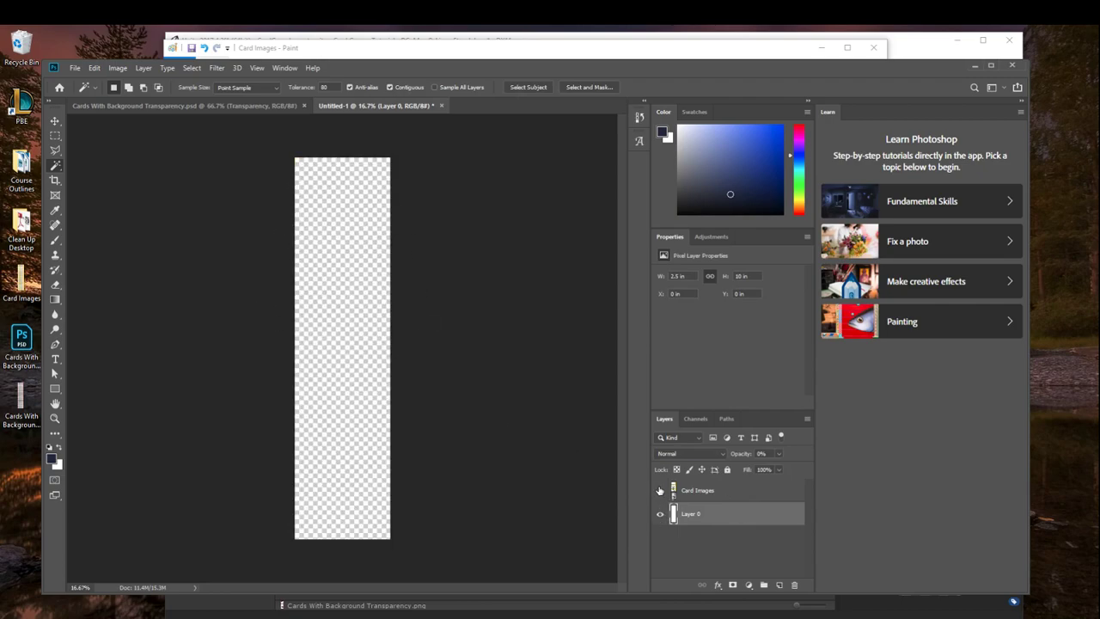
{"action": "left_click", "coordinate": [659, 491]}
- Magic-wand select the yellow background on Card Images and attempt to delete it
{"action": "left_click", "coordinate": [747, 496]}
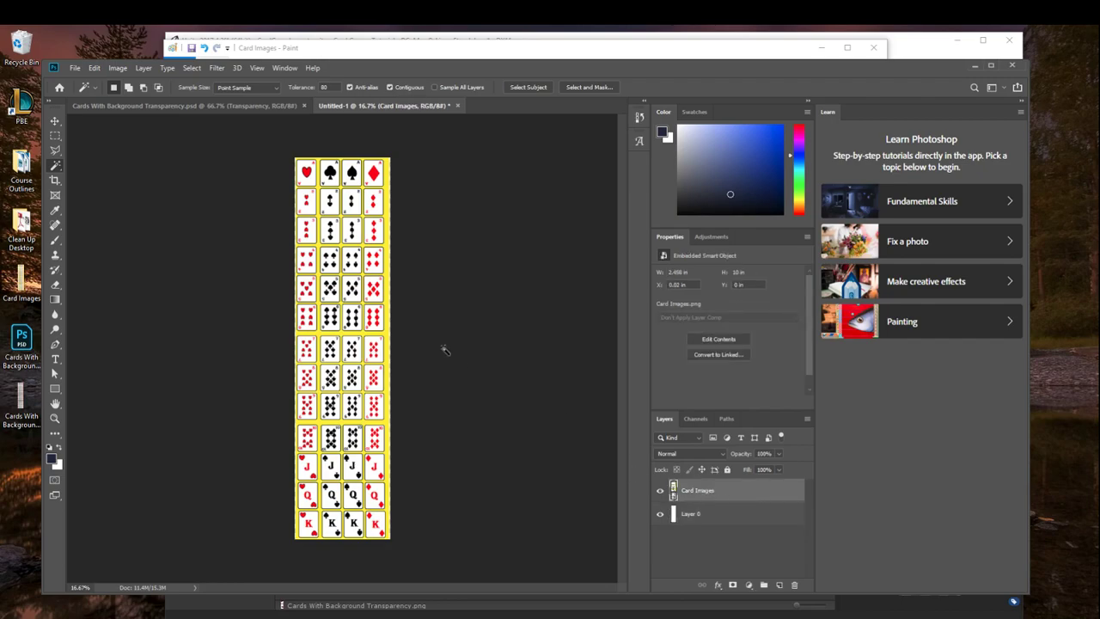
{"action": "right_click", "coordinate": [58, 171]}
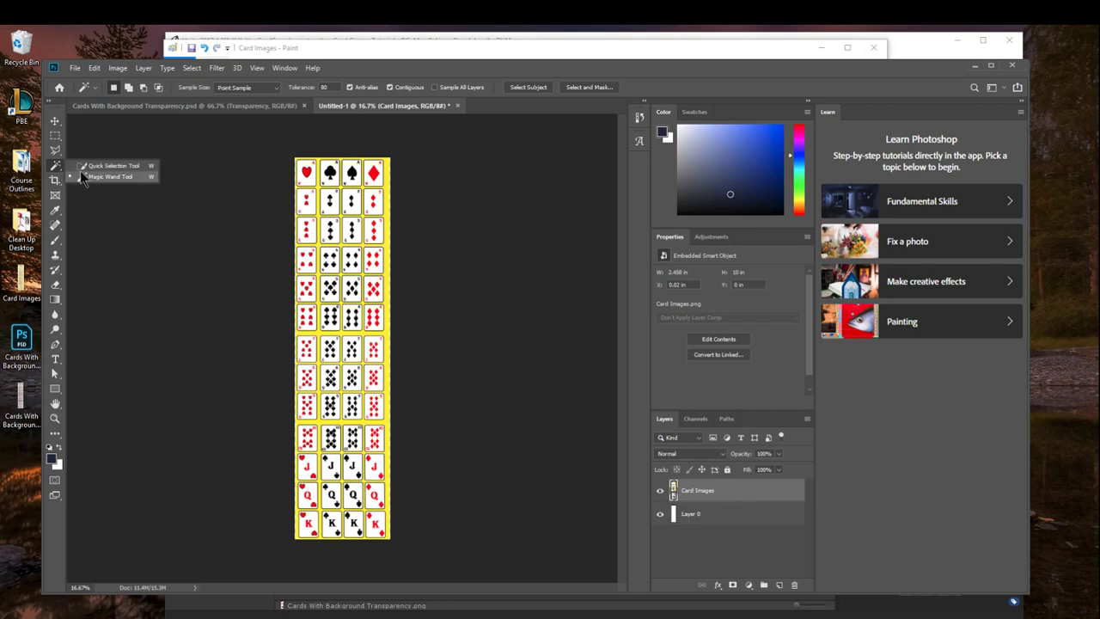
{"action": "left_click", "coordinate": [95, 165]}
{"action": "right_click", "coordinate": [57, 171]}
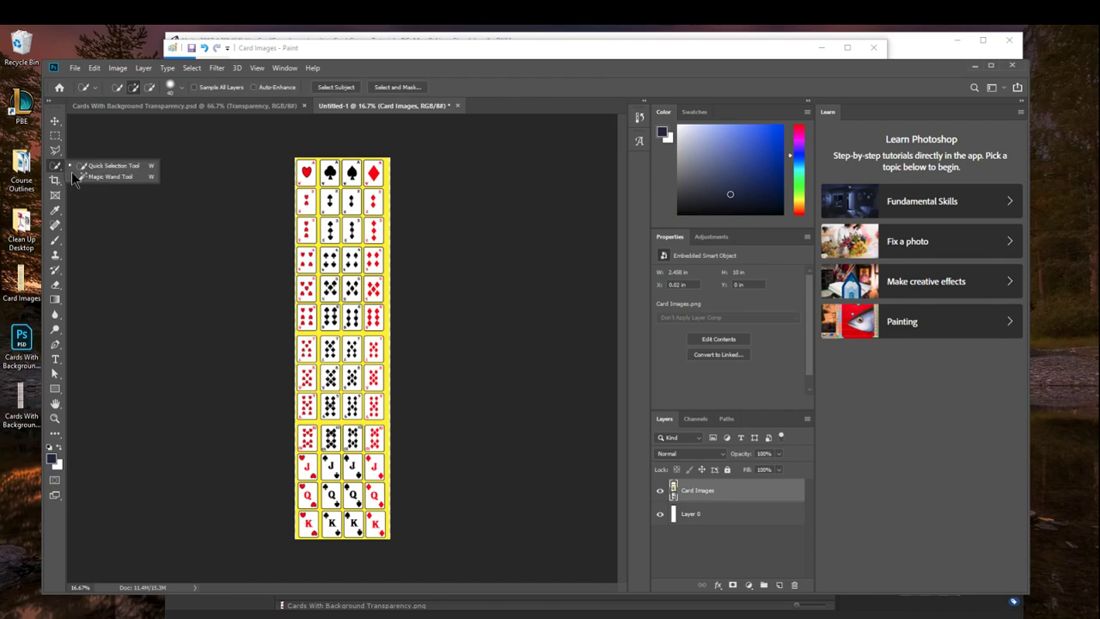
{"action": "left_click", "coordinate": [97, 177]}
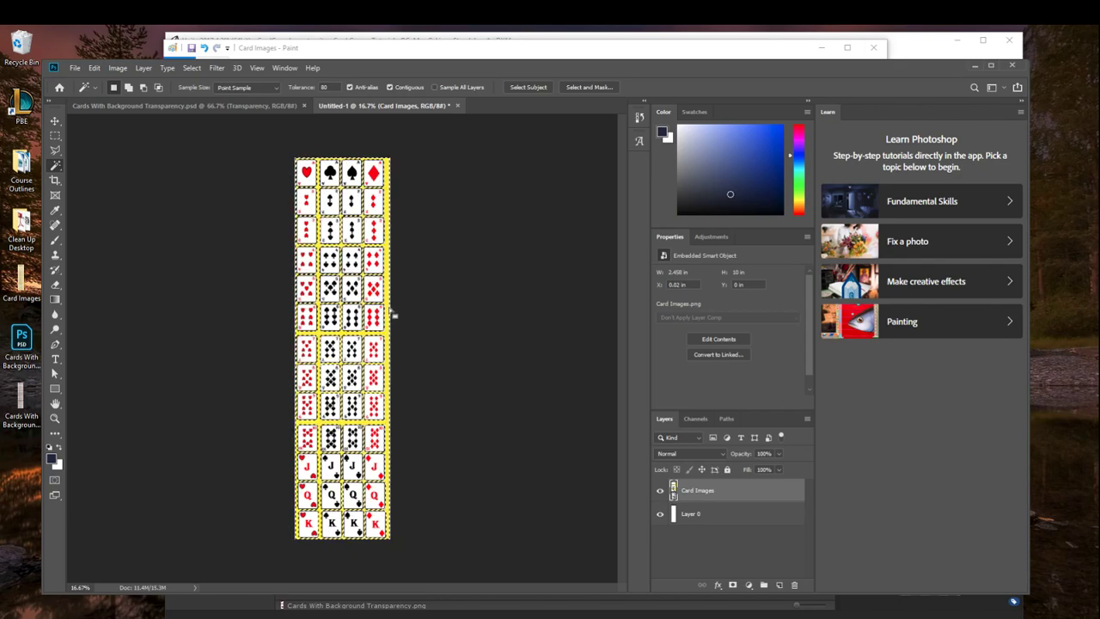
{"action": "key", "text": "Delete"}
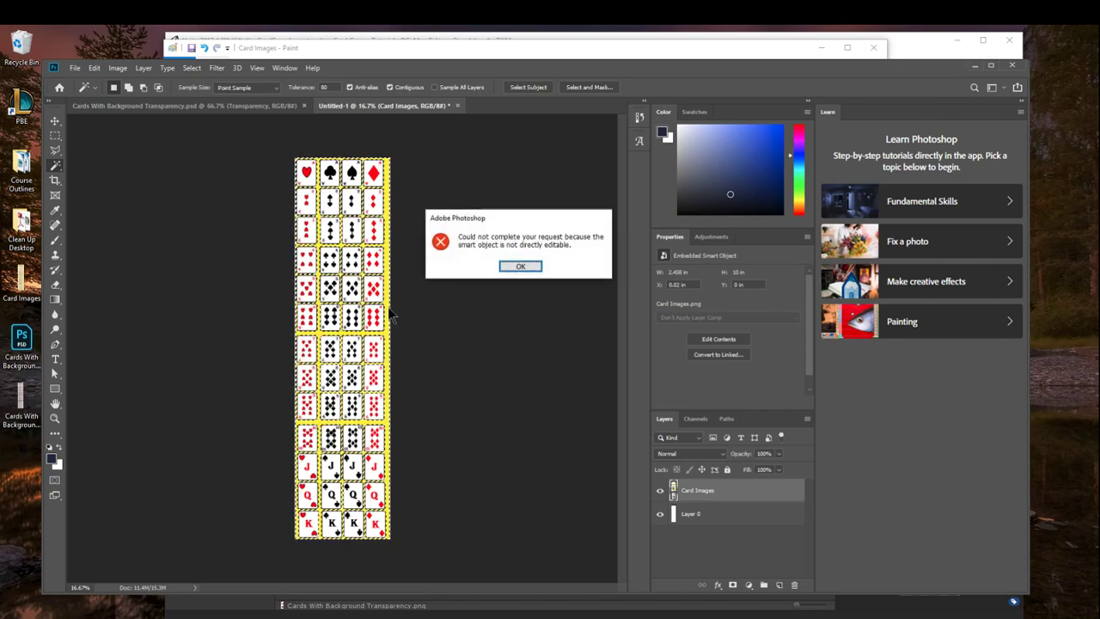
- Rasterize Card Images, check the cleared yellow background up close, and deselect
{"action": "left_click", "coordinate": [510, 268]}
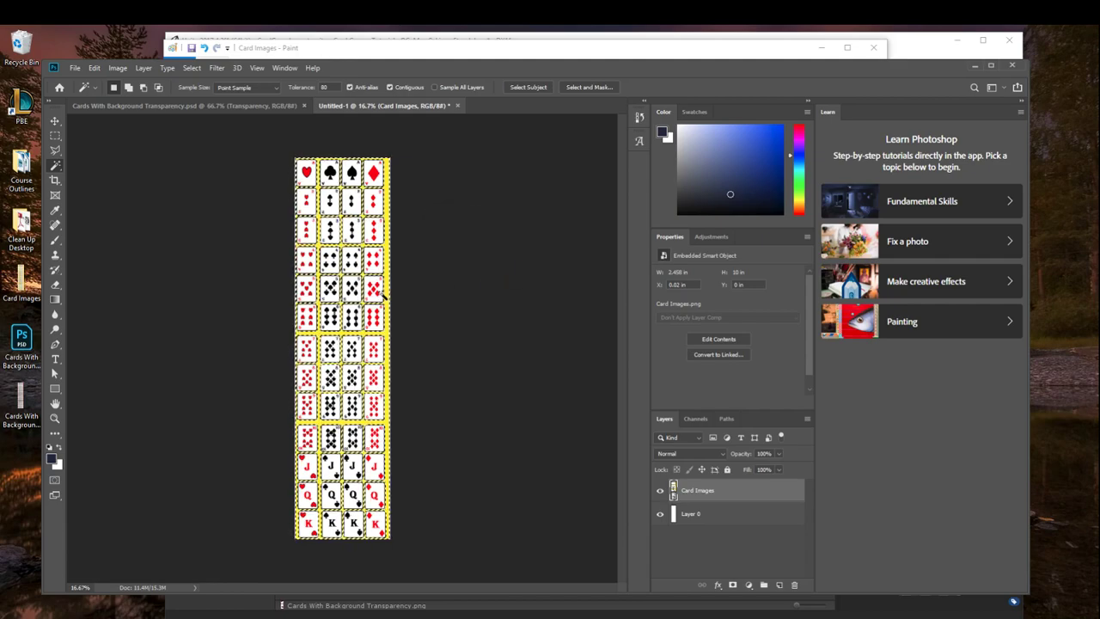
{"action": "right_click", "coordinate": [724, 498]}
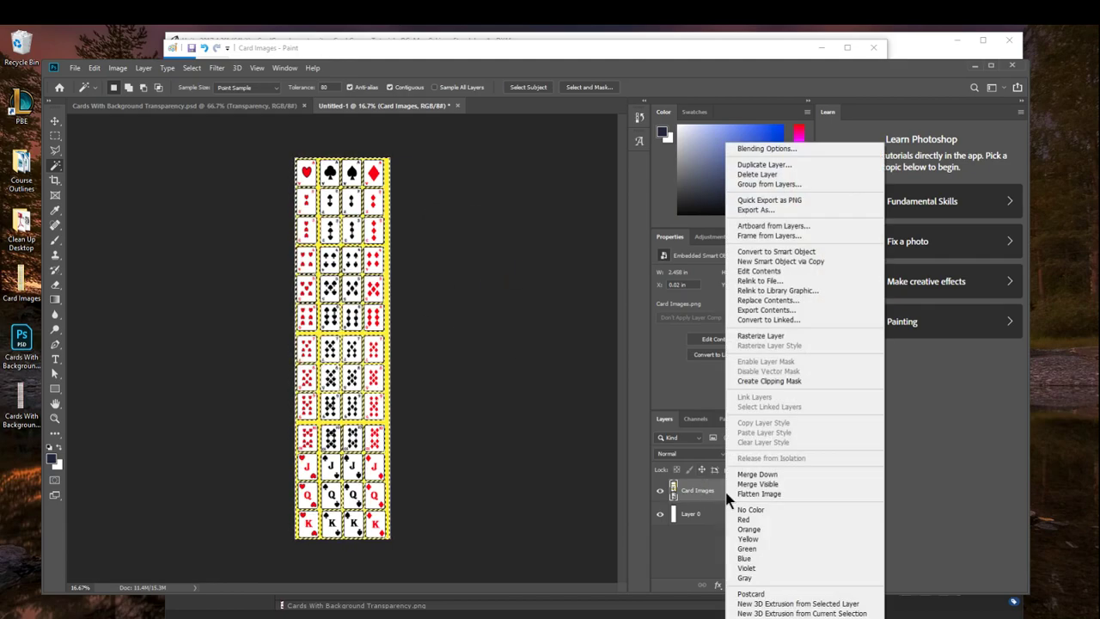
{"action": "left_click", "coordinate": [778, 337]}
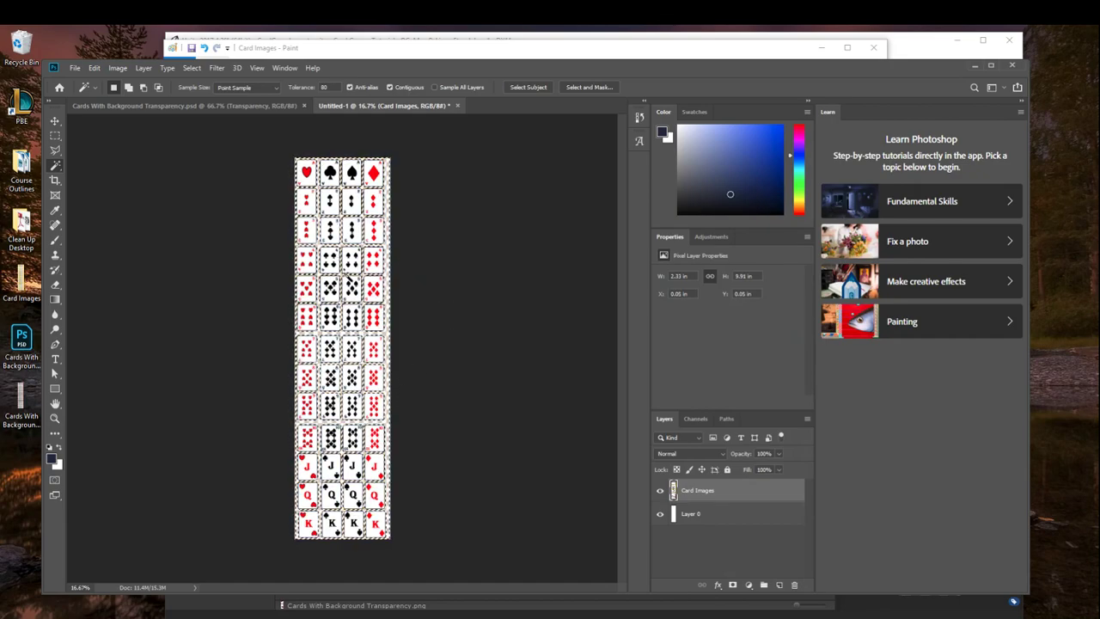
{"action": "scroll", "coordinate": [351, 275], "scroll_direction": "up", "scroll_amount": 5}
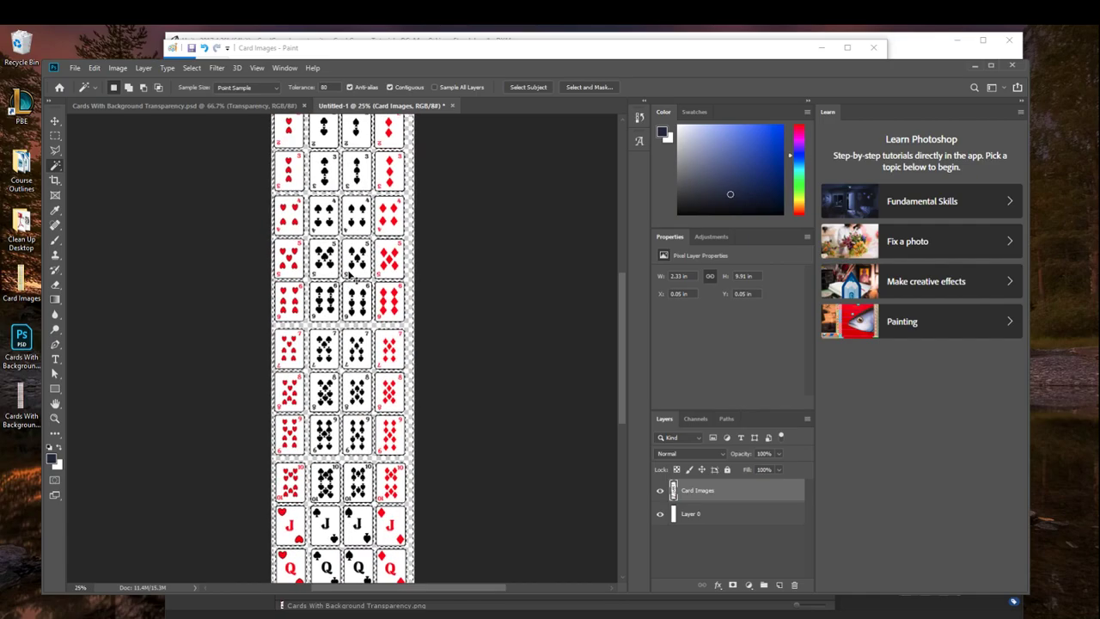
{"action": "scroll", "coordinate": [351, 275], "scroll_direction": "up", "scroll_amount": 1}
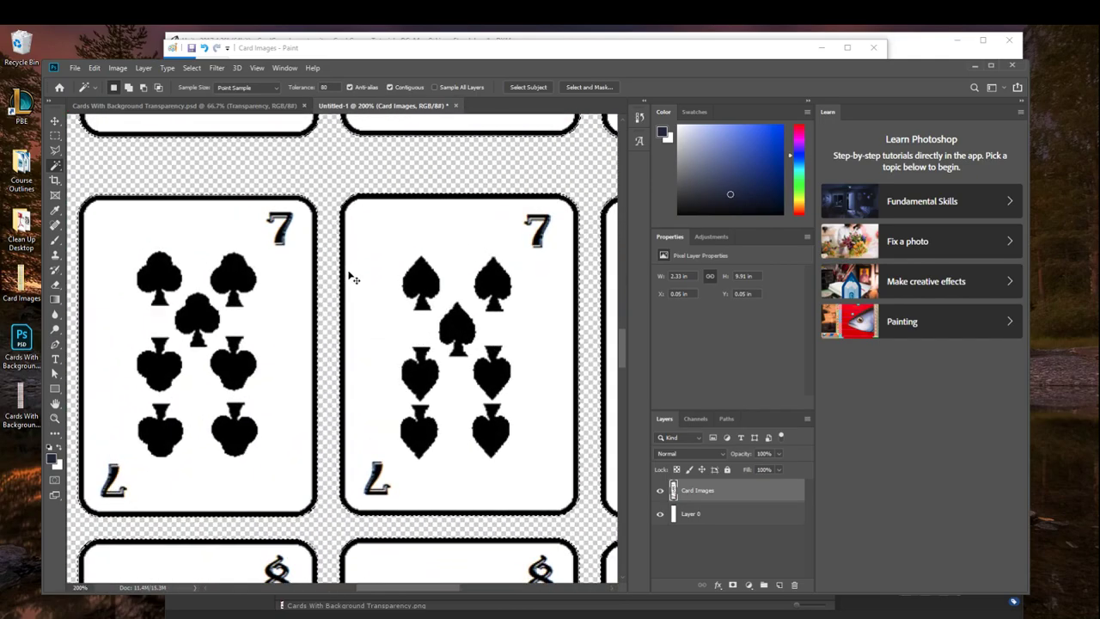
{"action": "scroll", "coordinate": [350, 274], "scroll_direction": "down", "scroll_amount": 5}
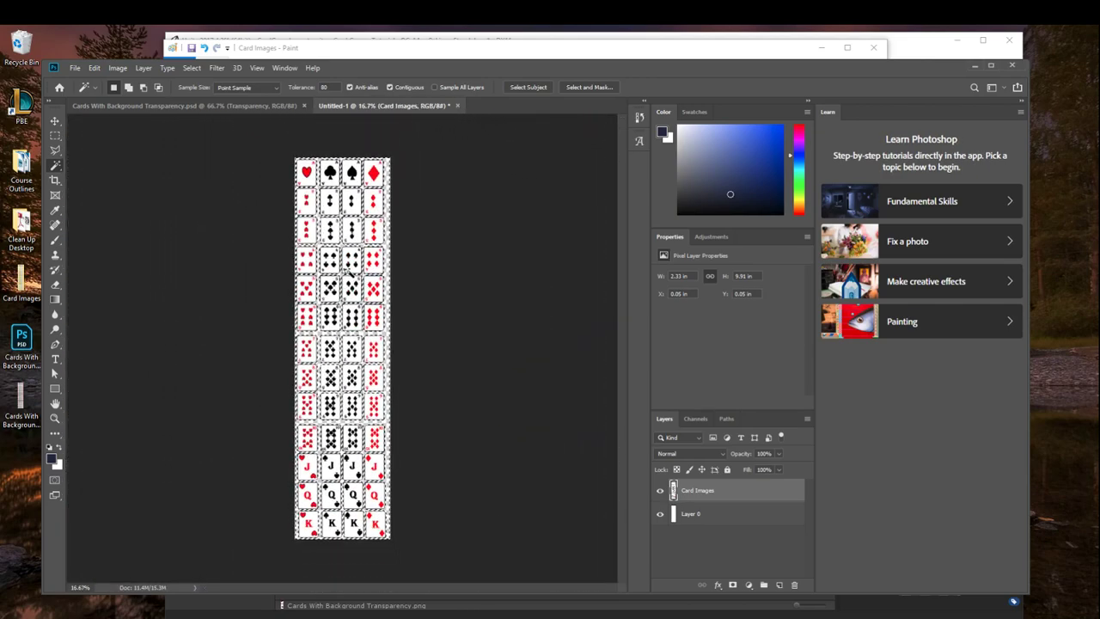
{"action": "key", "text": "ctrl+d"}
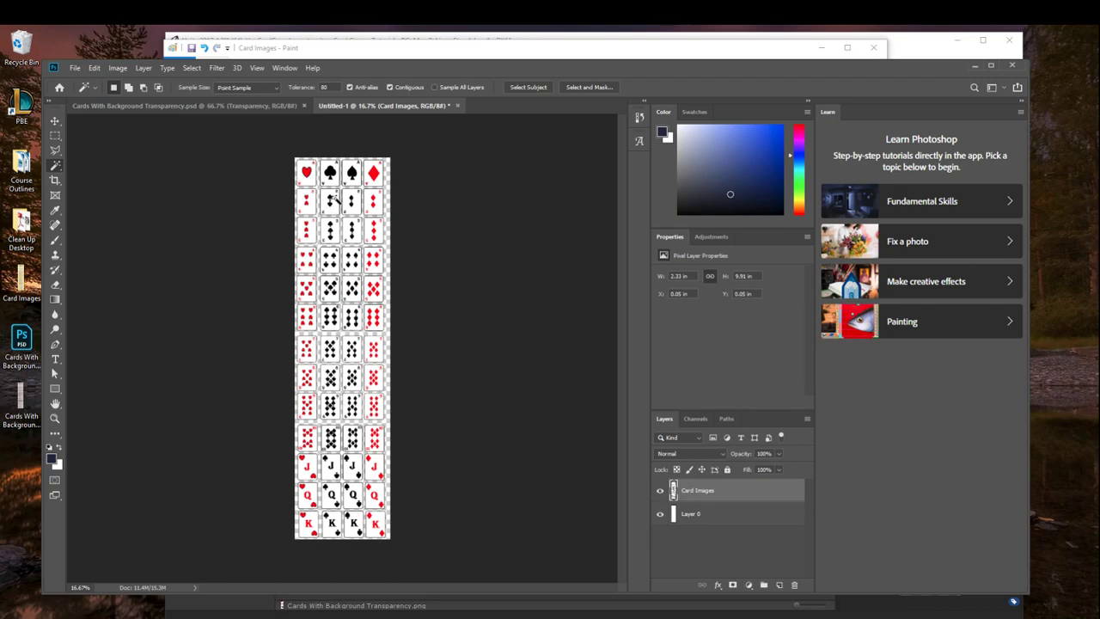
{"action": "left_click", "coordinate": [74, 68]}
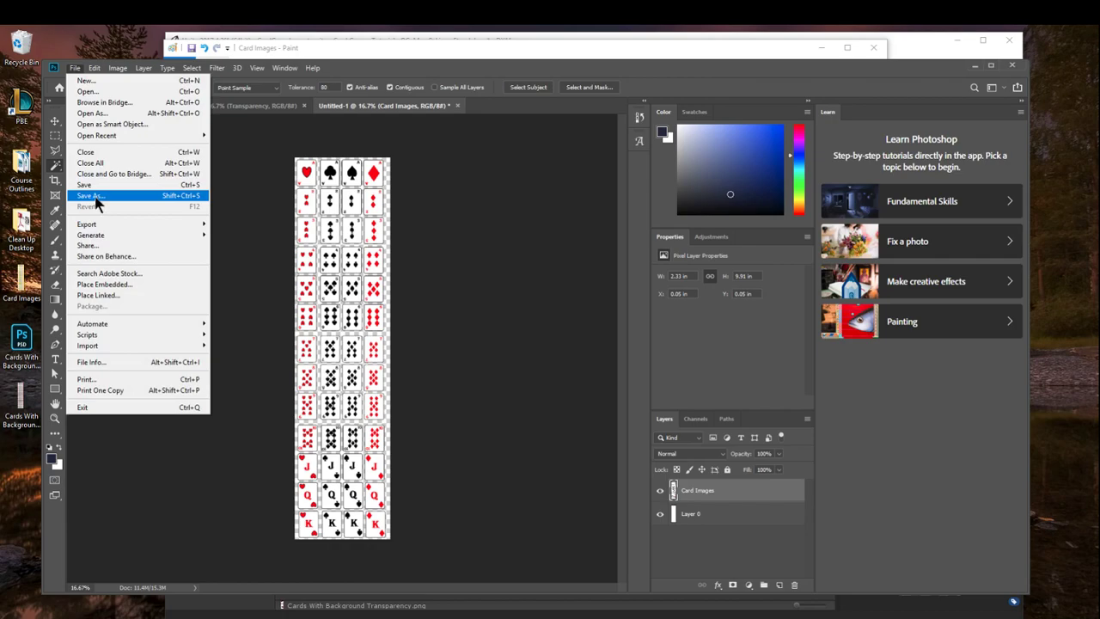
{"action": "left_click", "coordinate": [93, 195]}
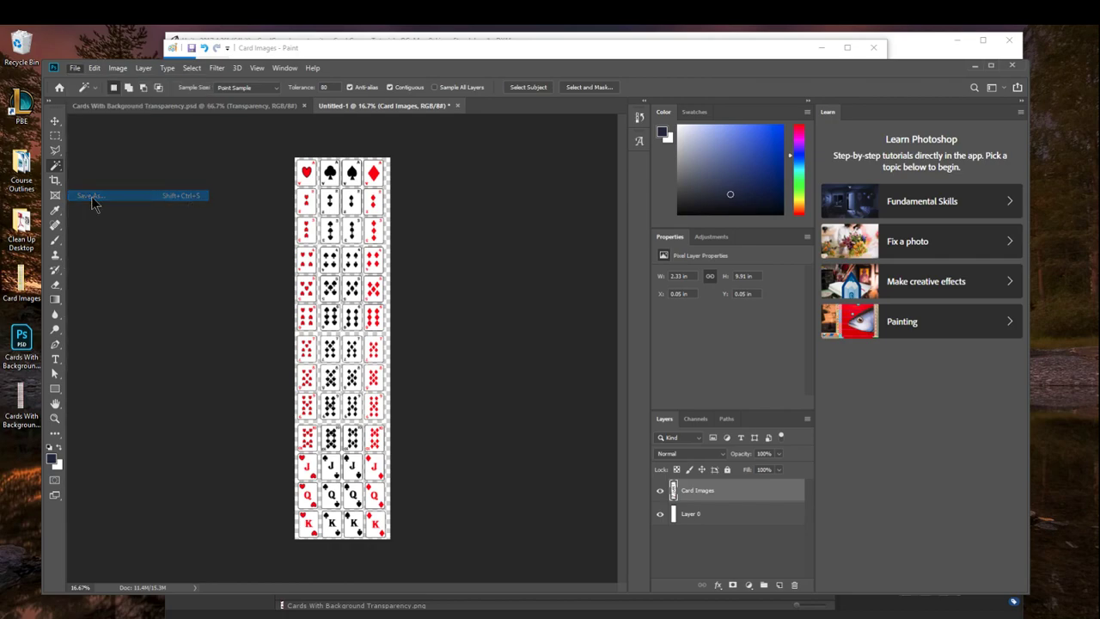
{"action": "left_click", "coordinate": [318, 191]}
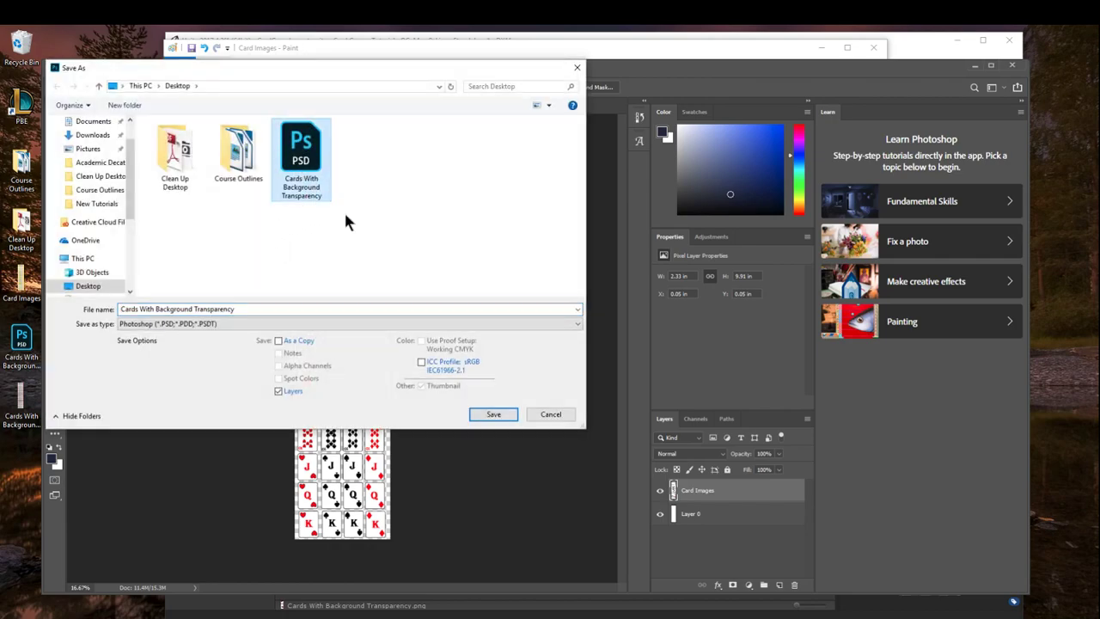
{"action": "left_click", "coordinate": [536, 416]}
{"action": "left_click", "coordinate": [75, 68]}
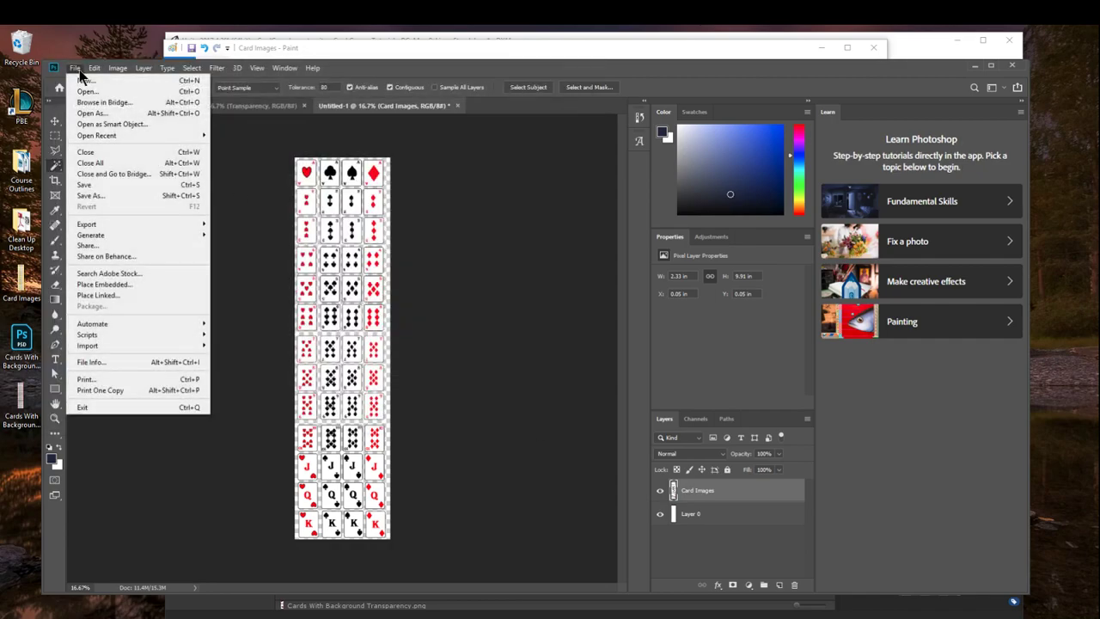
{"action": "mouse_move", "coordinate": [109, 225]}
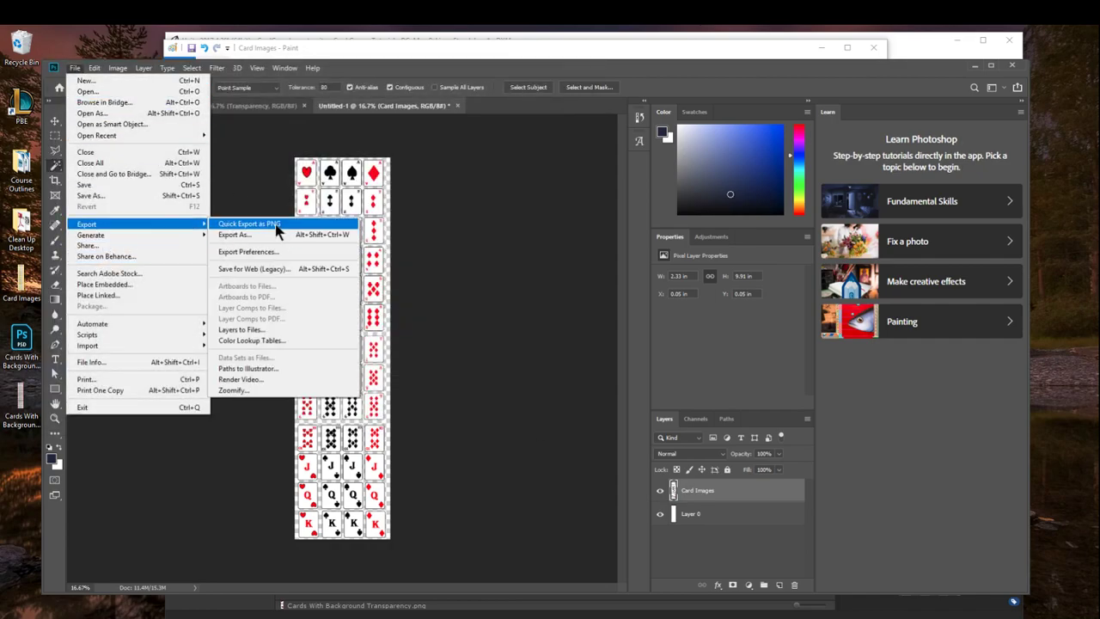
{"action": "left_click", "coordinate": [276, 227]}
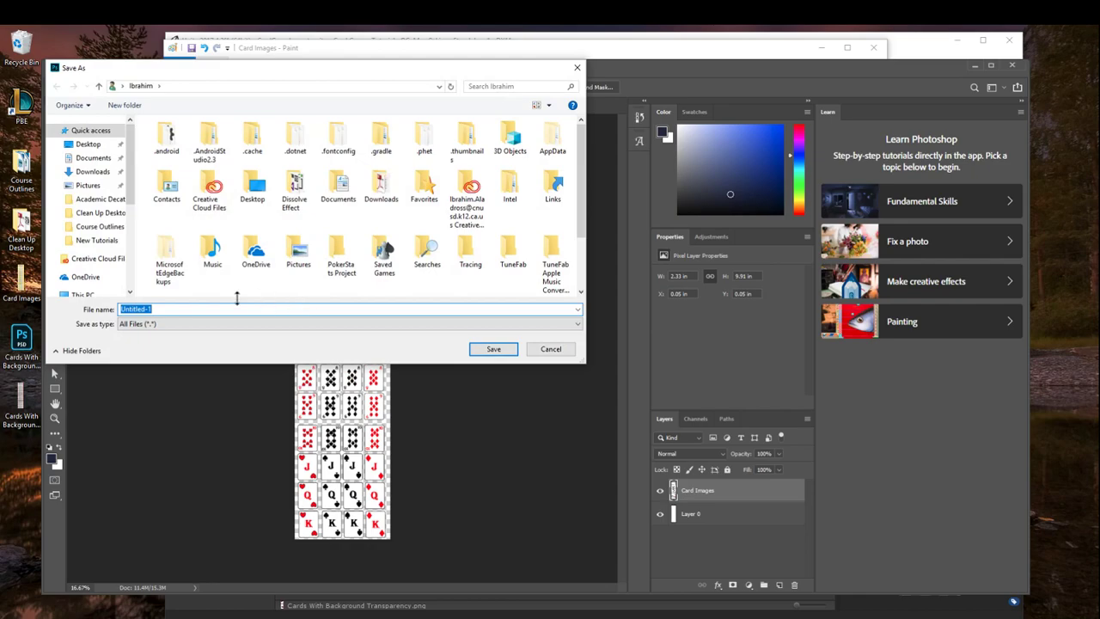
{"action": "left_click", "coordinate": [88, 143]}
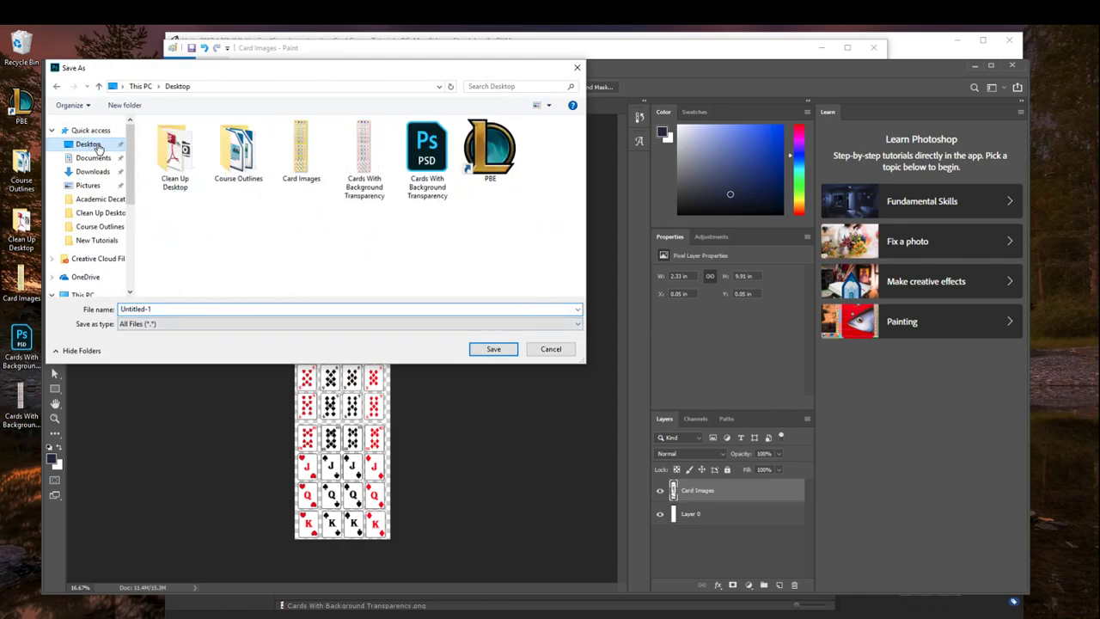
{"action": "left_click", "coordinate": [365, 165]}
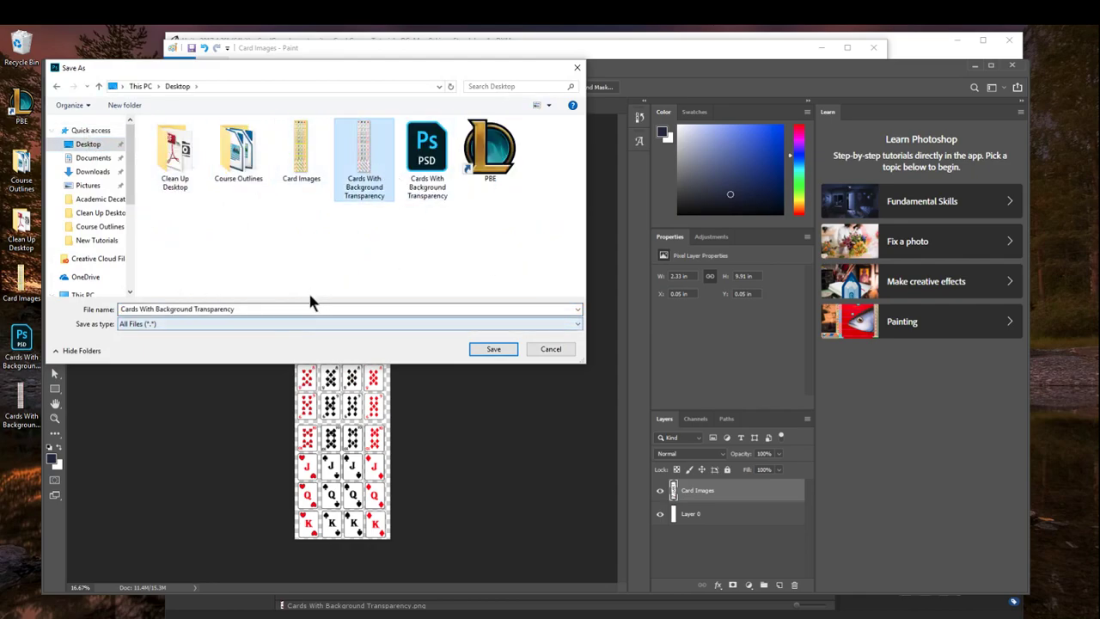
{"action": "left_click", "coordinate": [550, 349]}
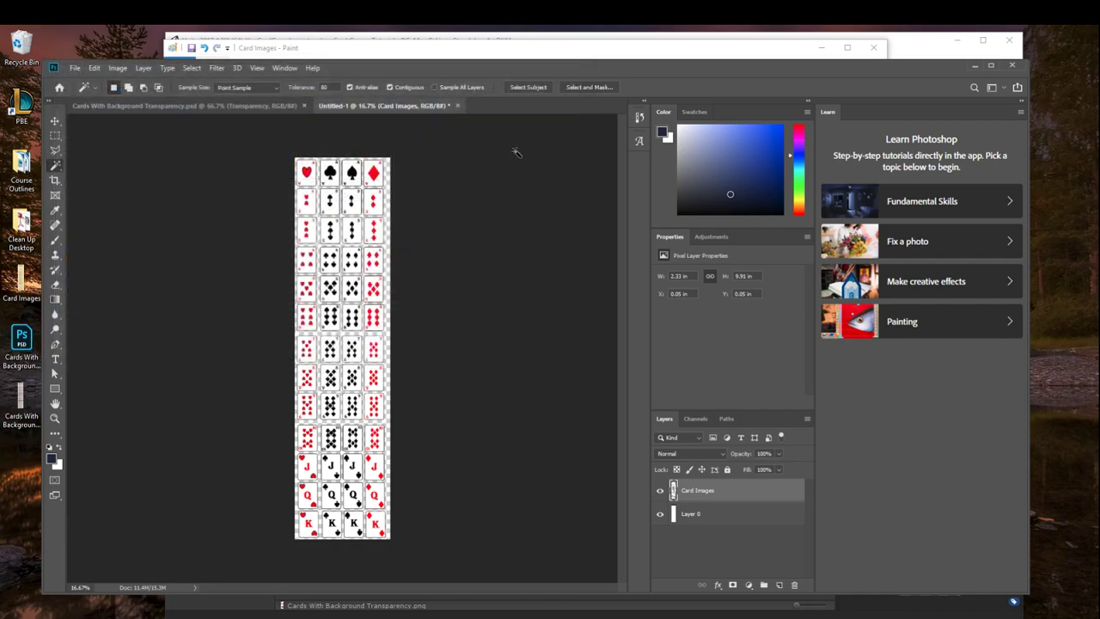
- Return to Unity and select the Cards With Background Transparency asset to show its 482x2048 import settings
{"action": "left_click", "coordinate": [657, 50]}
{"action": "left_click", "coordinate": [805, 36]}
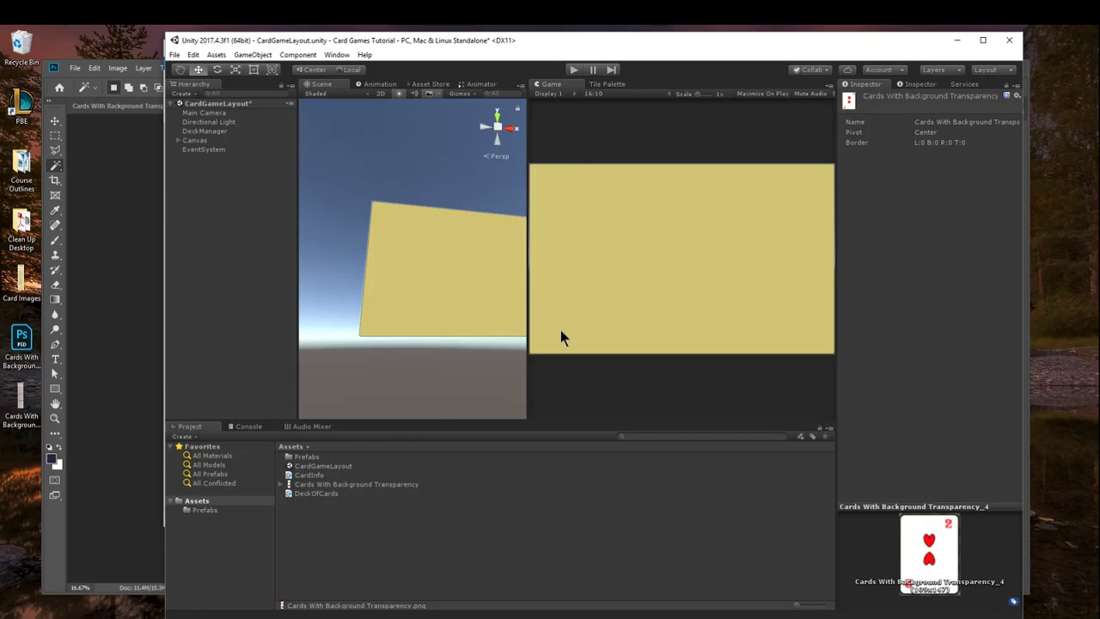
{"action": "left_click", "coordinate": [382, 486]}
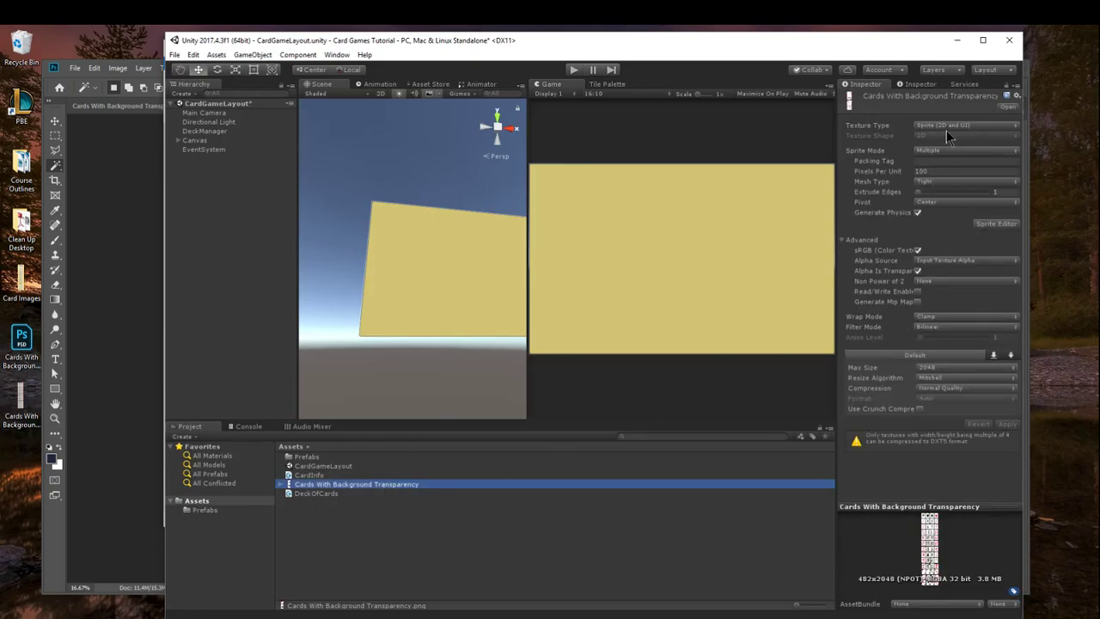